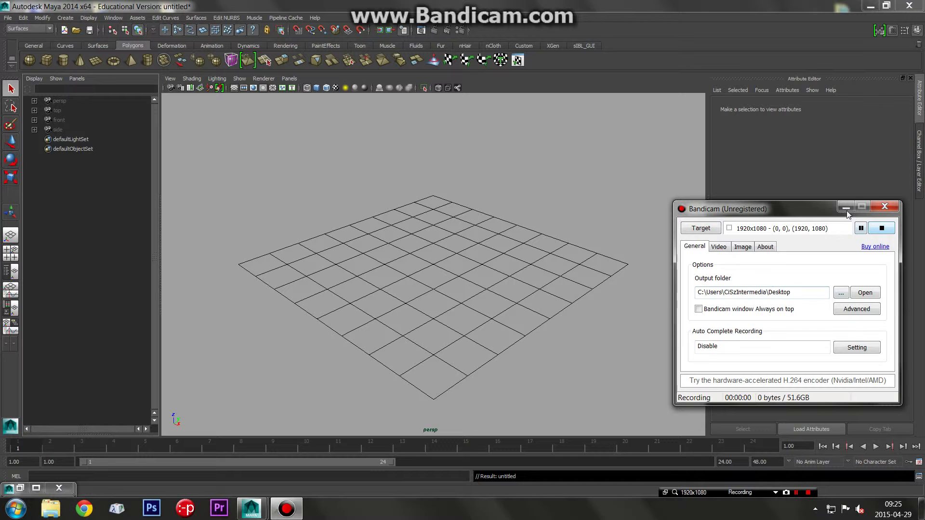
# Create a smooth-shaded polygon sphere and move it to the grid's right edge.
pyautogui.click(847, 212)
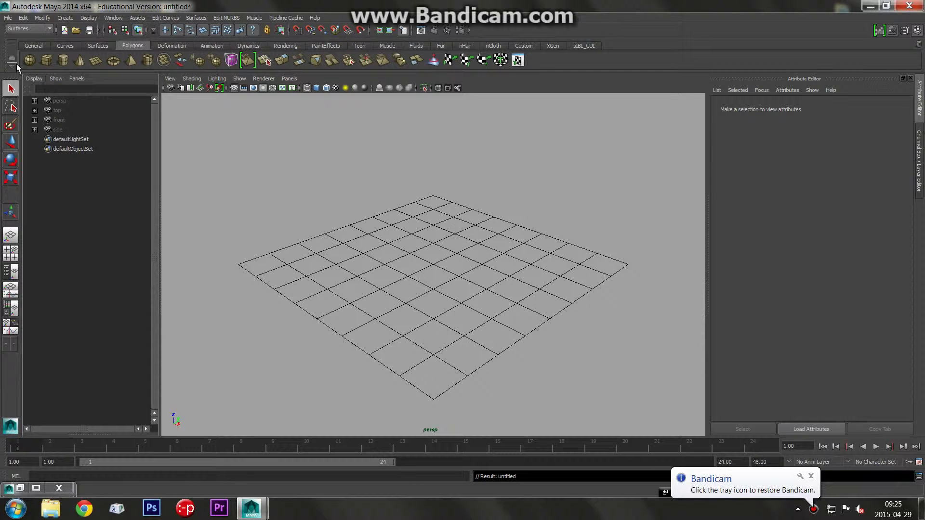
pyautogui.click(30, 60)
pyautogui.moveTo(406, 313); pyautogui.dragTo(437, 338)
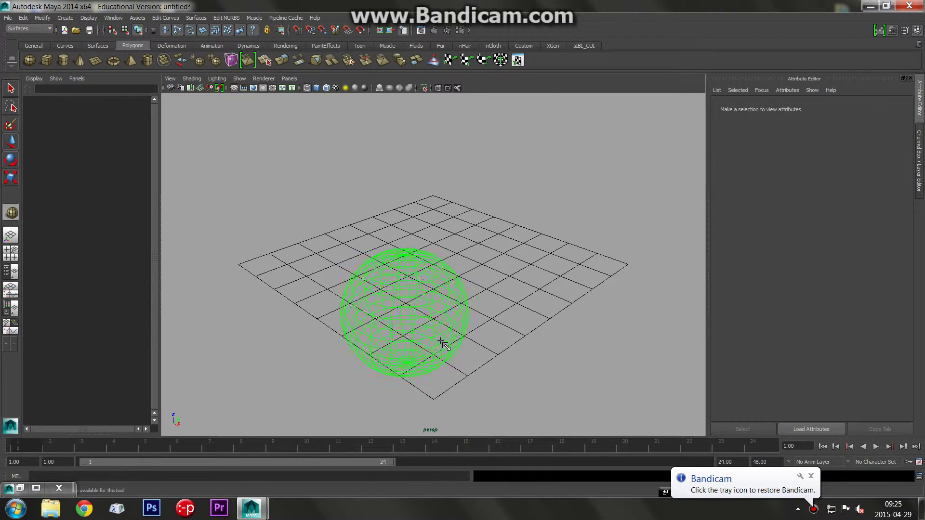
pyautogui.click(316, 87)
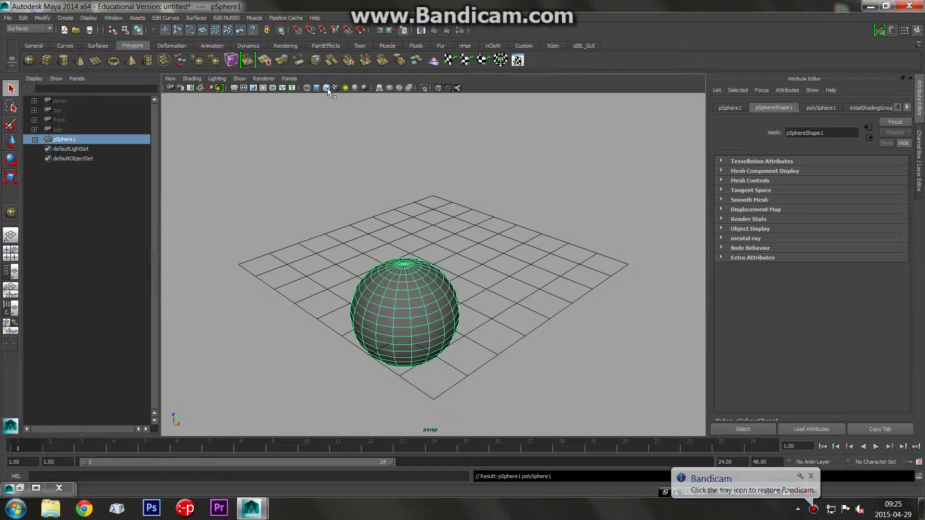
pyautogui.press('w')
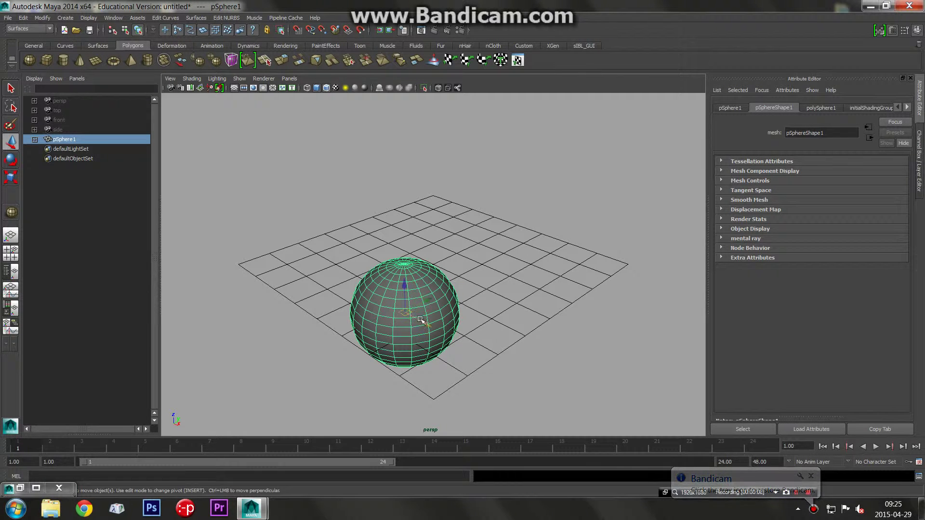
pyautogui.moveTo(410, 314); pyautogui.dragTo(558, 265)
pyautogui.moveTo(467, 261)
pyautogui.keyDown('alt'); pyautogui.mouseDown()
pyautogui.moveTo(414, 283)
pyautogui.moveTo(293, 231)
pyautogui.moveTo(359, 259)
pyautogui.moveTo(351, 205)
pyautogui.moveTo(373, 268)
pyautogui.moveTo(424, 258)
pyautogui.moveTo(398, 268)
pyautogui.moveTo(433, 289)
pyautogui.mouseUp(); pyautogui.keyUp('alt')
# Create a polygon cube, then reselect the sphere.
pyautogui.click(95, 60)
pyautogui.click(436, 309)
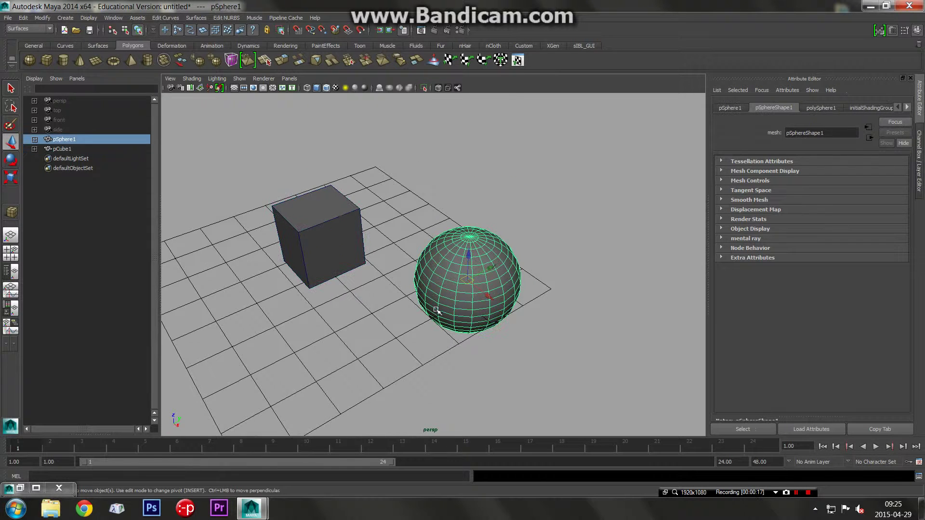
pyautogui.click(346, 237)
pyautogui.click(456, 269)
# Open the Node Editor from the hotbox and dock it on the left half.
pyautogui.press('space')
pyautogui.click(426, 147)
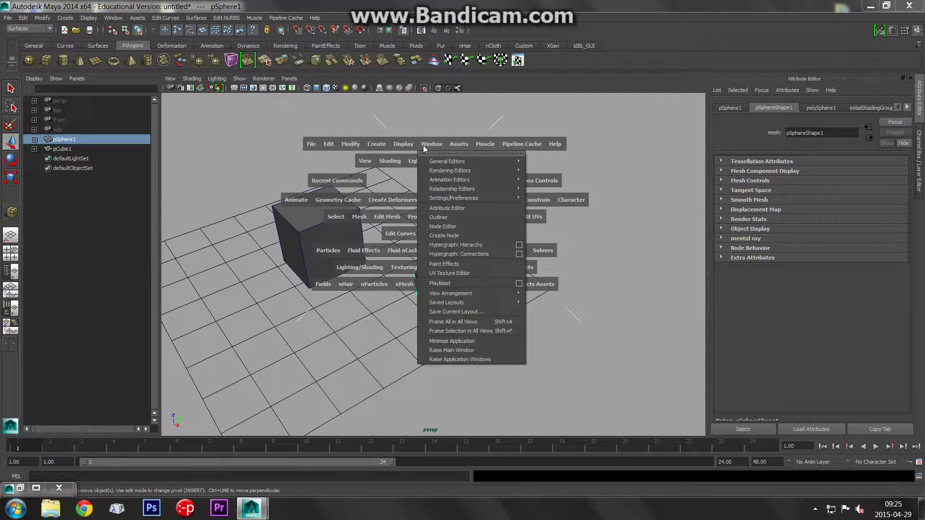
pyautogui.click(443, 226)
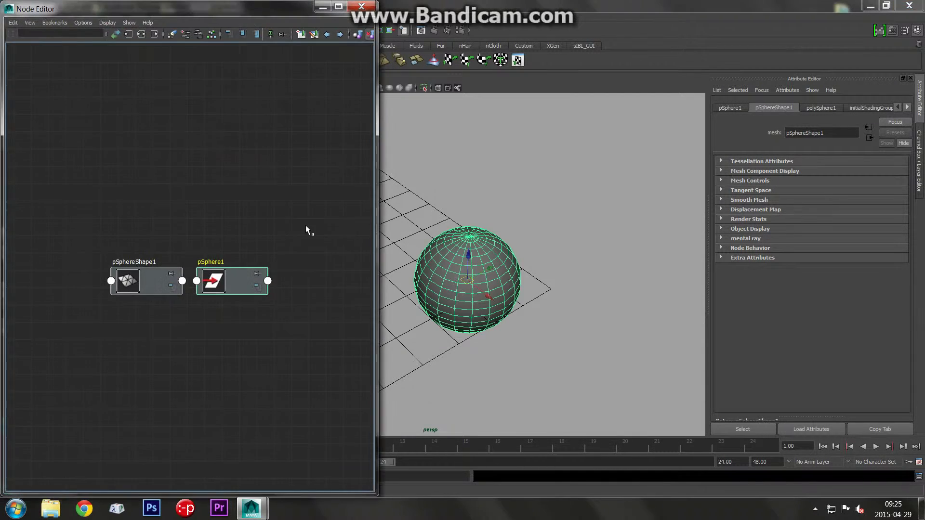
pyautogui.moveTo(180, 11); pyautogui.dragTo(3, 84)
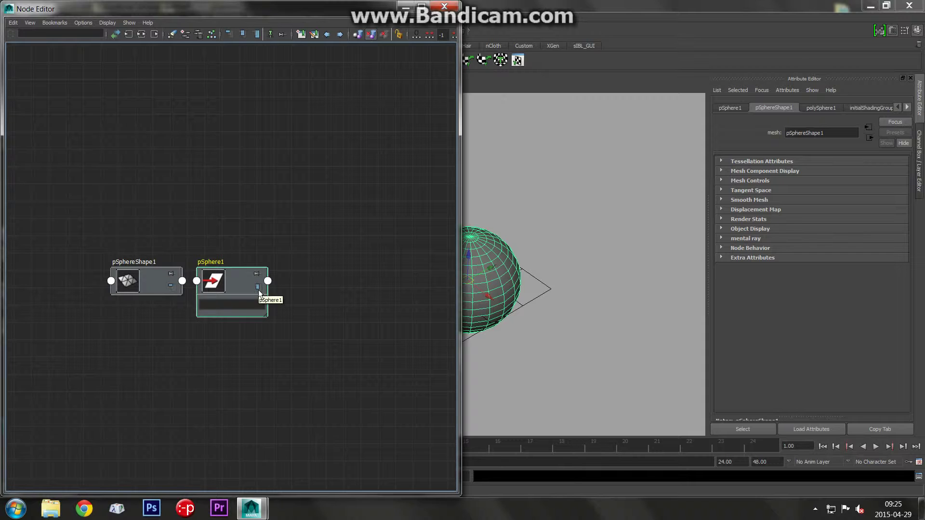
# Expand pSphere1's attributes, select the cube, and graph its input and output connections.
pyautogui.click(257, 286)
pyautogui.click(176, 289)
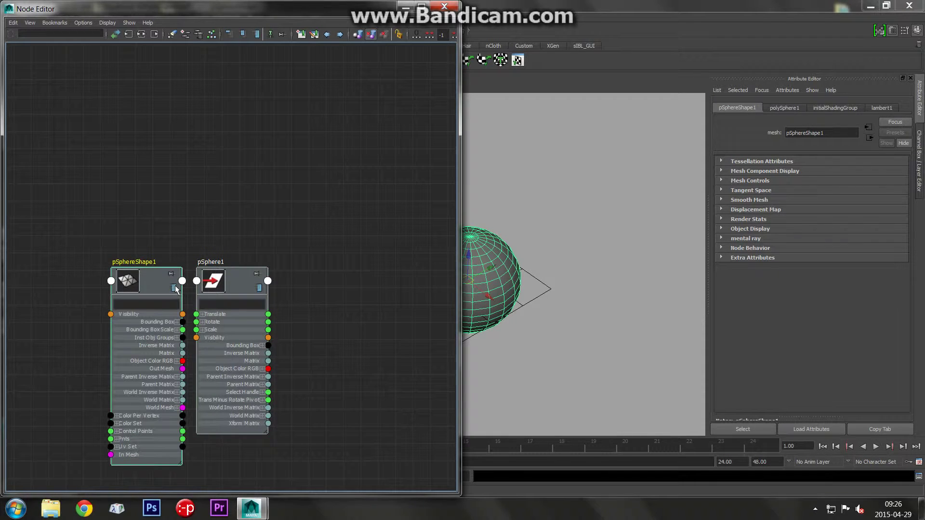
pyautogui.keyDown('alt'); pyautogui.moveTo(505, 220); pyautogui.dragTo(636, 223, button='middle'); pyautogui.keyUp('alt')
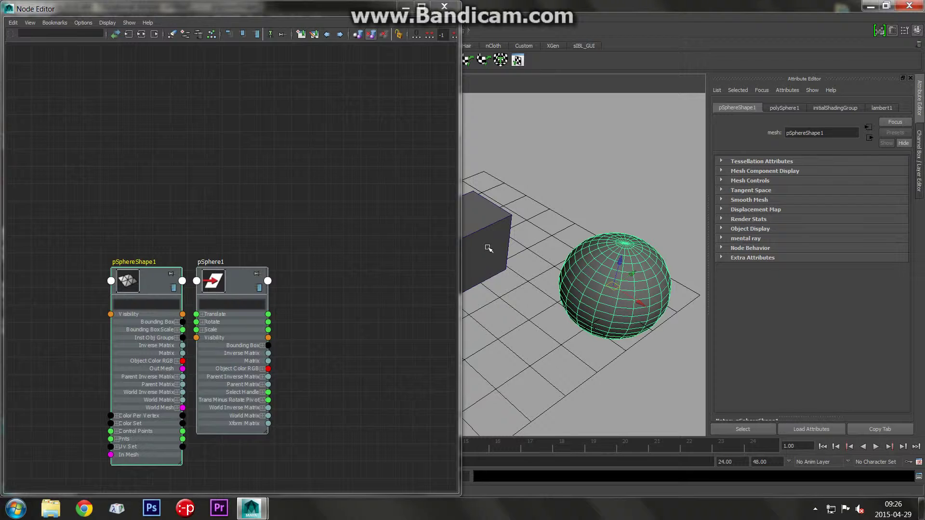
pyautogui.click(499, 241)
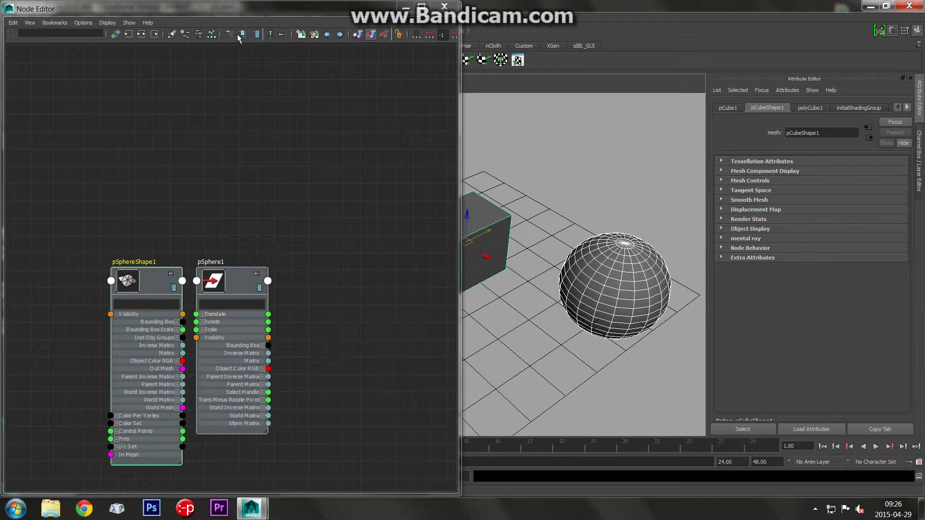
pyautogui.click(142, 35)
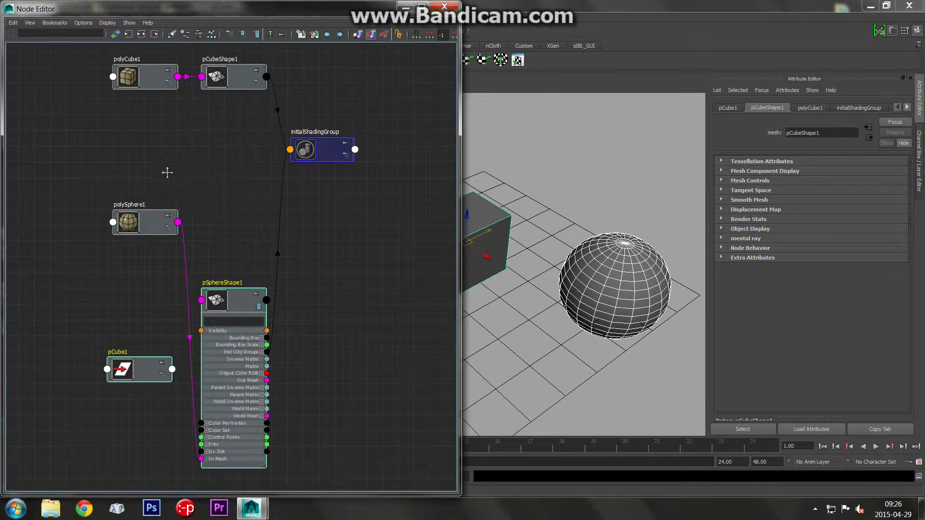
# Remove initialShadingGroup from the graph and stack the two shape nodes together.
pyautogui.click(360, 153)
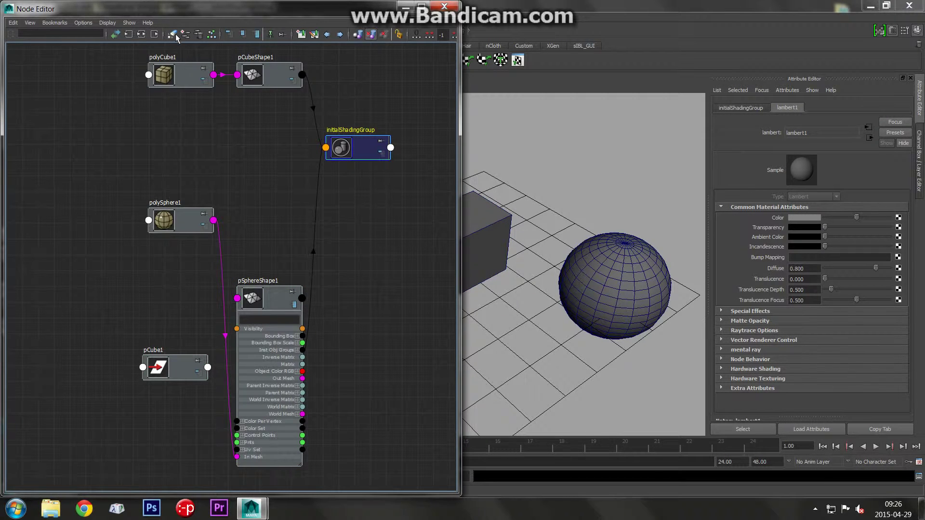
pyautogui.click(200, 37)
pyautogui.press('f')
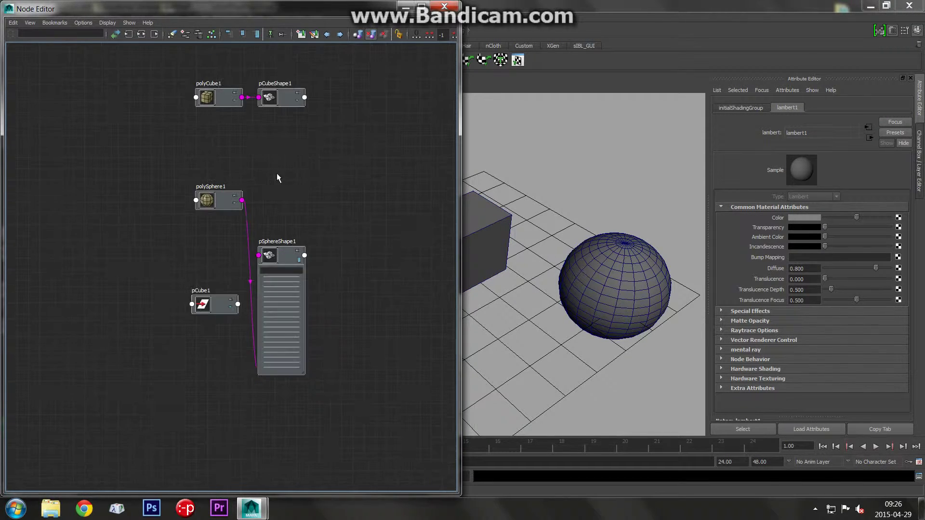
pyautogui.moveTo(280, 313)
pyautogui.mouseDown()
pyautogui.moveTo(341, 222)
pyautogui.moveTo(274, 176)
pyautogui.mouseUp()
pyautogui.click(336, 205)
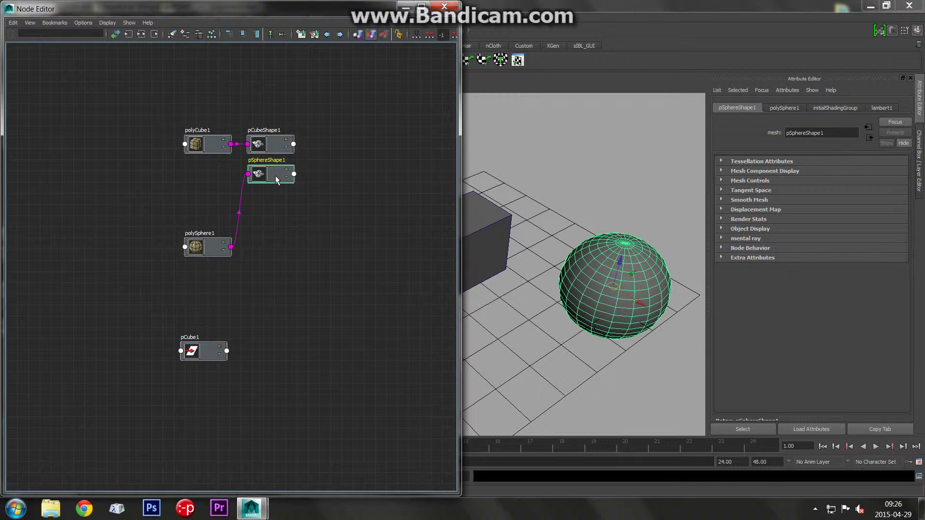
pyautogui.moveTo(331, 212); pyautogui.dragTo(271, 133)
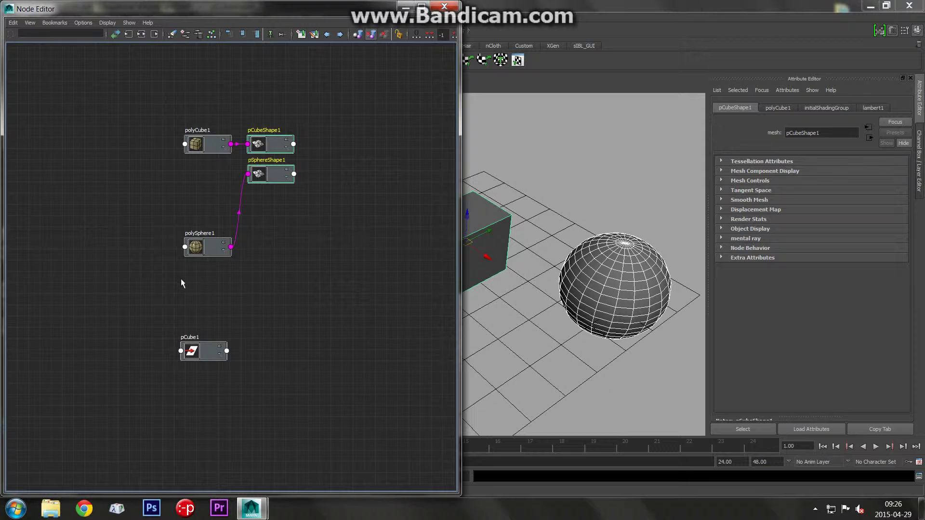
# Arrange polyCube1, polySphere1 and pCube1 into expanded columns on the left.
pyautogui.moveTo(207, 247); pyautogui.dragTo(125, 228)
pyautogui.click(212, 145)
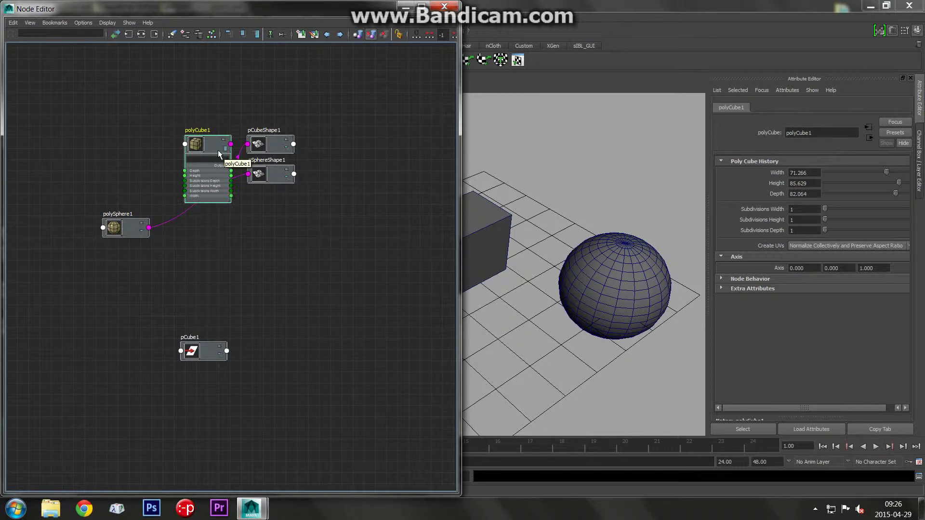
pyautogui.moveTo(219, 155); pyautogui.dragTo(139, 122)
pyautogui.click(143, 234)
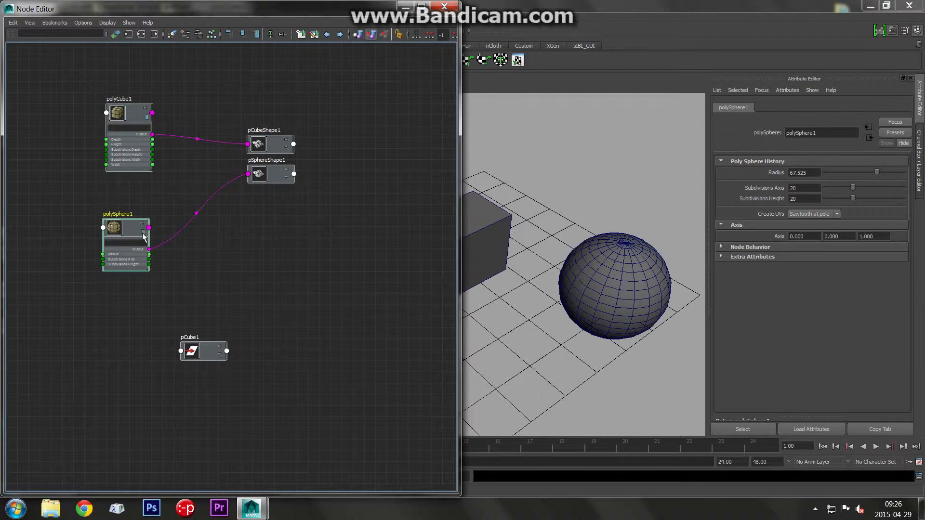
pyautogui.moveTo(144, 234); pyautogui.dragTo(148, 206)
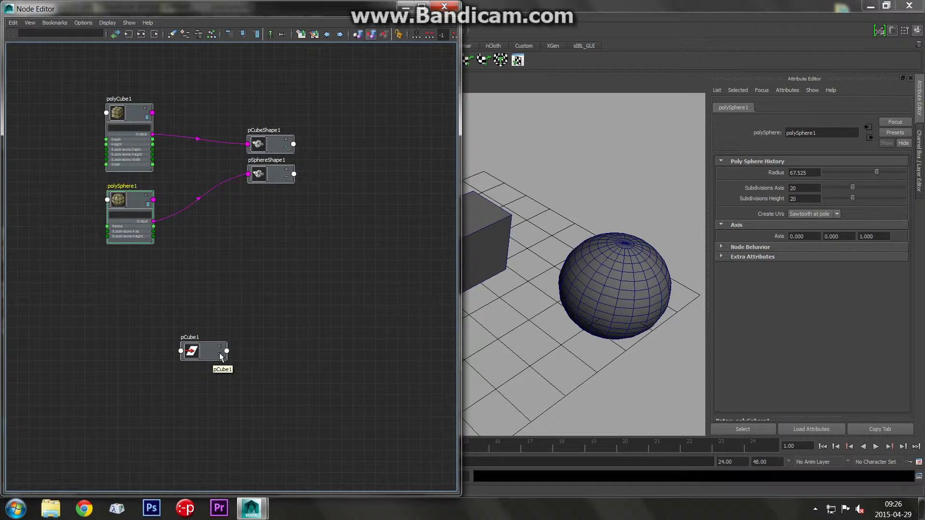
pyautogui.click(220, 357)
pyautogui.moveTo(219, 353); pyautogui.dragTo(221, 239)
# Zoom into the node graph and move pCube1 to its left side.
pyautogui.press('a')
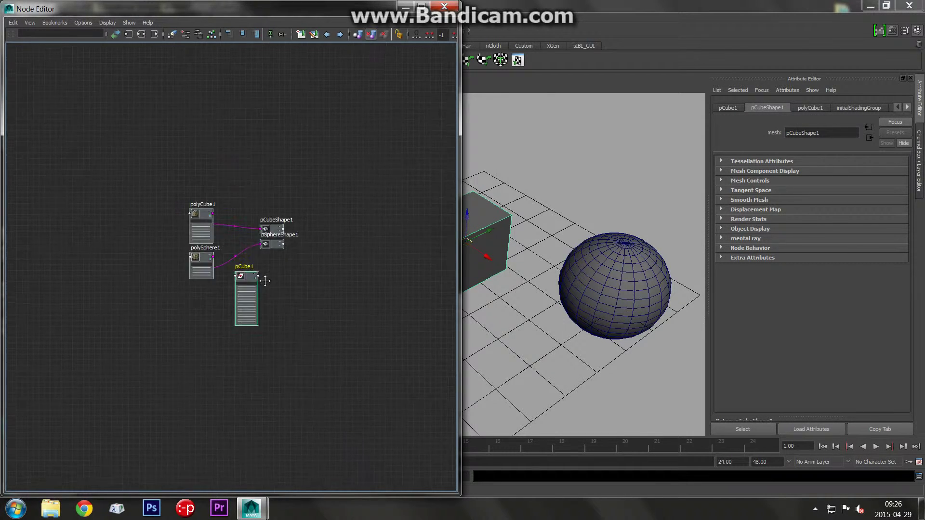
pyautogui.scroll(2, 265, 280)
pyautogui.scroll(3, 289, 313)
pyautogui.scroll(4, 313, 347)
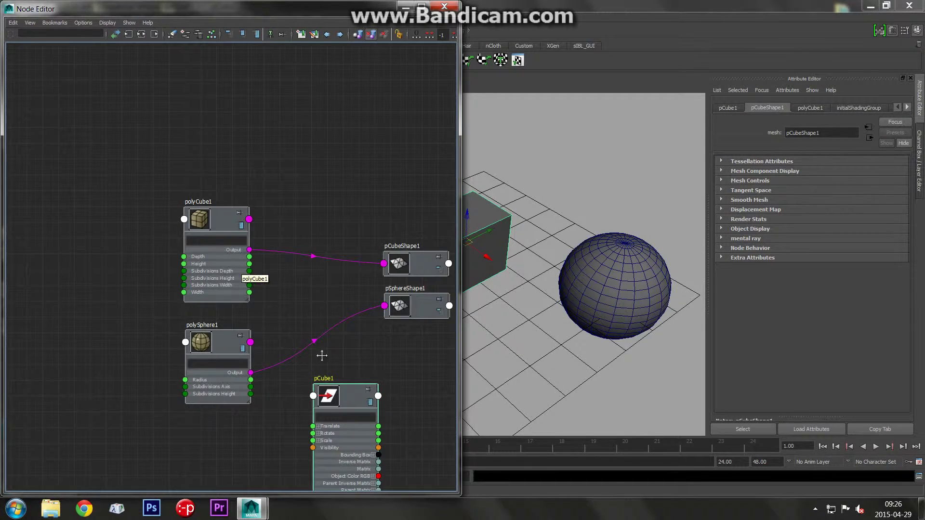
pyautogui.moveTo(368, 390); pyautogui.dragTo(86, 181)
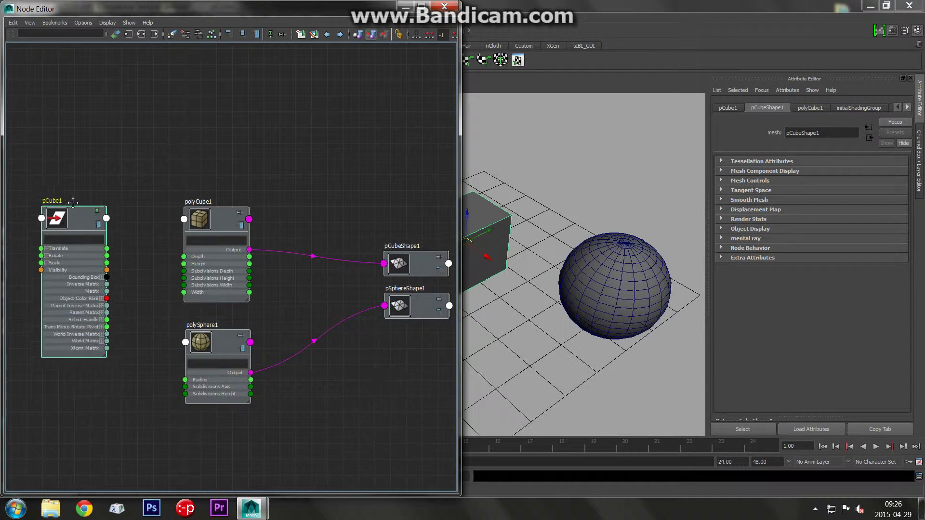
# Remove pCubeShape1 from the graph and zoom back out.
pyautogui.click(241, 213)
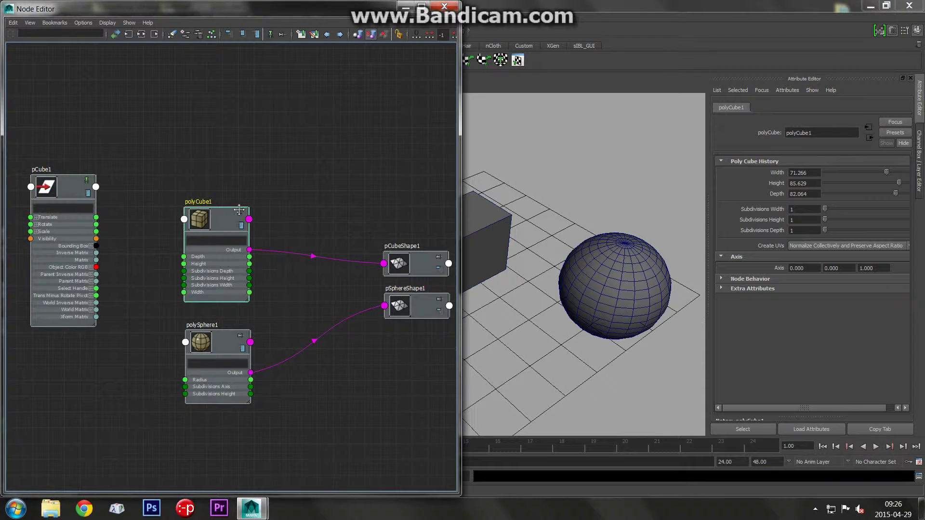
pyautogui.click(239, 336)
pyautogui.keyDown('alt'); pyautogui.moveTo(291, 310); pyautogui.dragTo(288, 262, button='middle'); pyautogui.keyUp('alt')
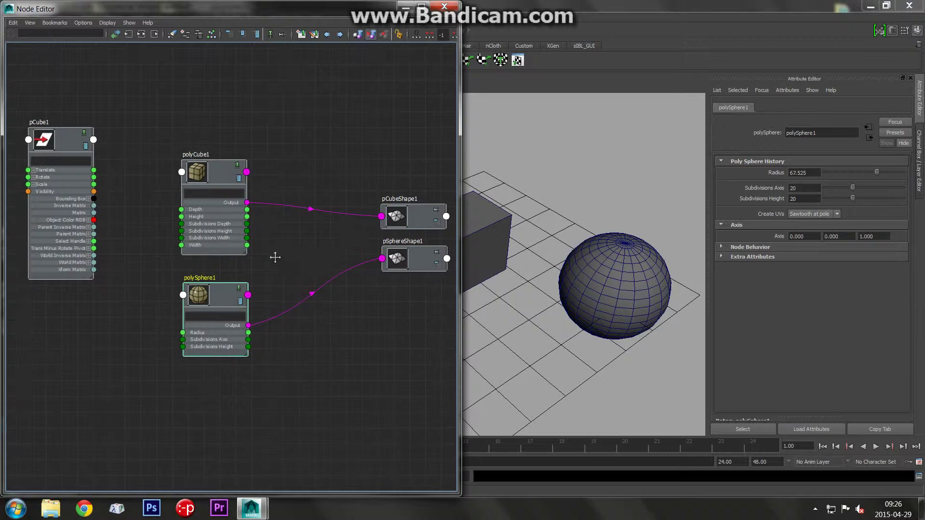
pyautogui.click(141, 35)
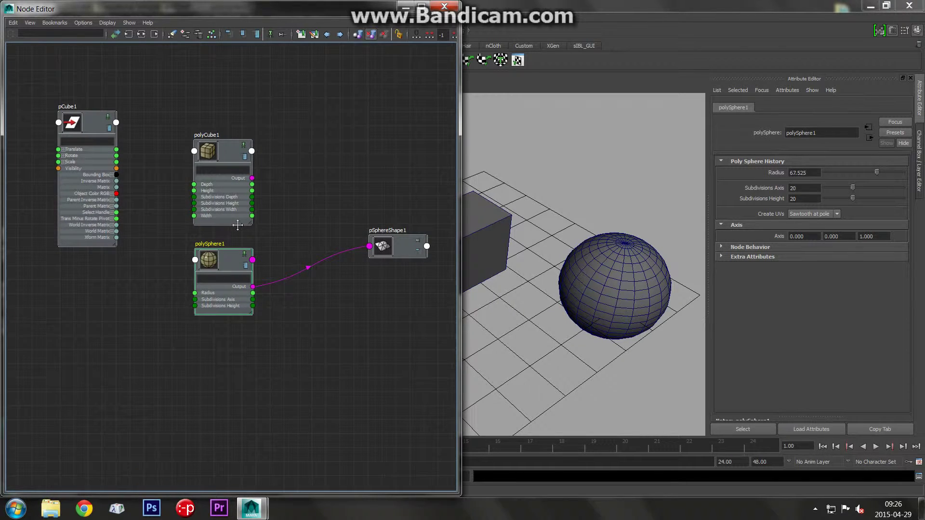
pyautogui.scroll(-4, 237, 225)
pyautogui.scroll(-3, 238, 225)
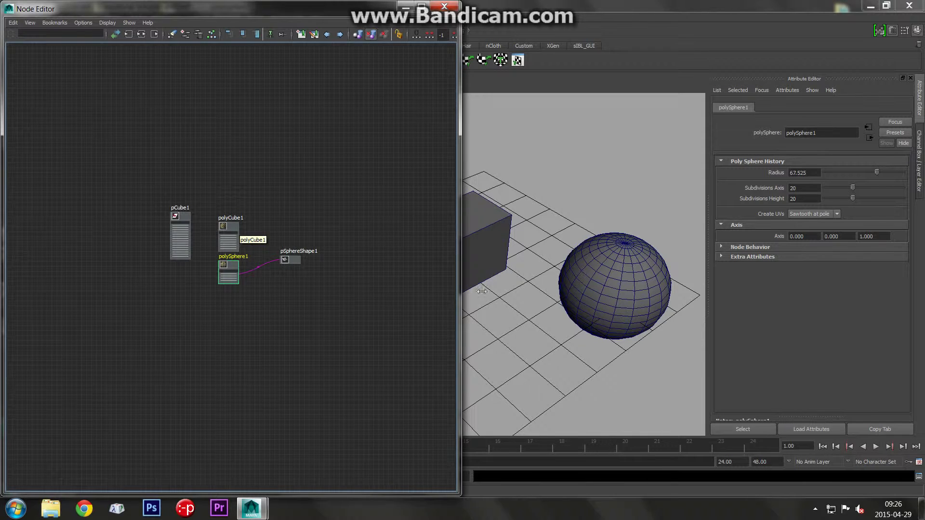
# Graph pSphere1 with full attributes beside polyCube1, removing its shape and shading group nodes.
pyautogui.click(140, 36)
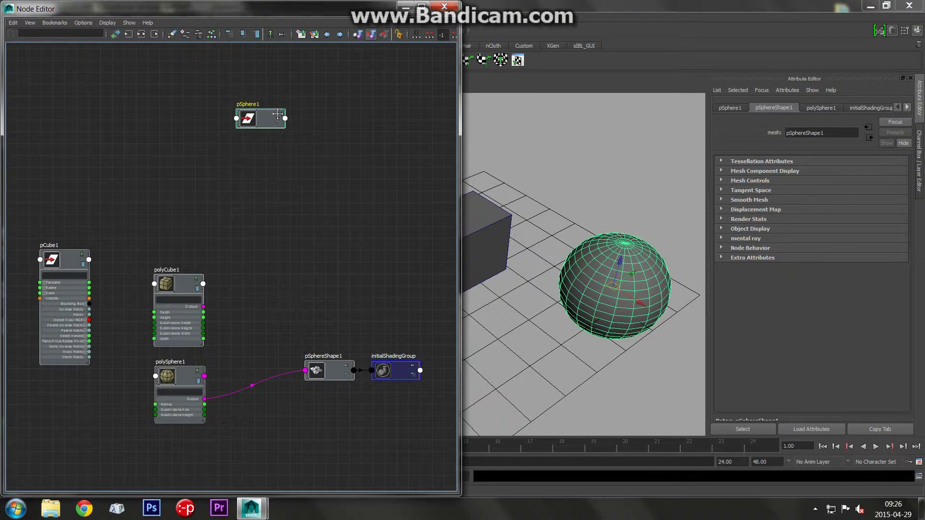
pyautogui.moveTo(265, 120); pyautogui.dragTo(278, 276)
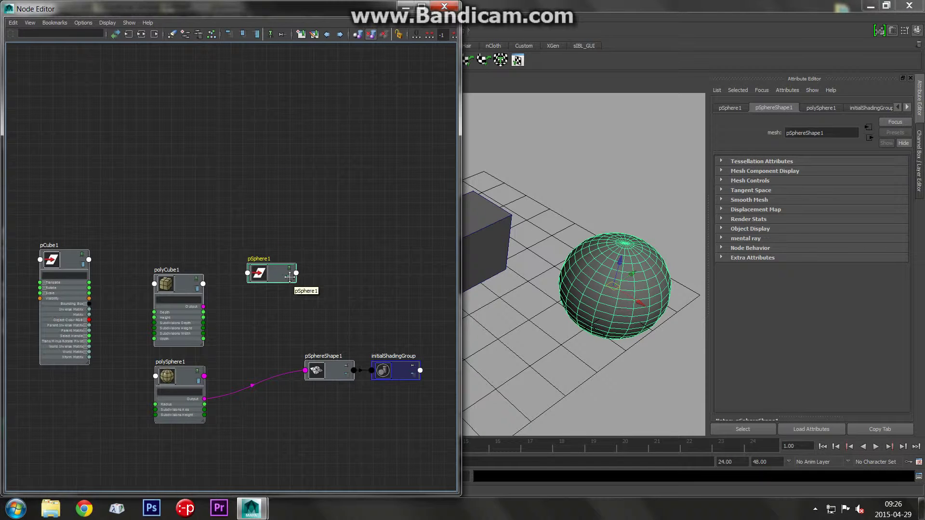
pyautogui.press('3')
pyautogui.moveTo(275, 278); pyautogui.dragTo(259, 223)
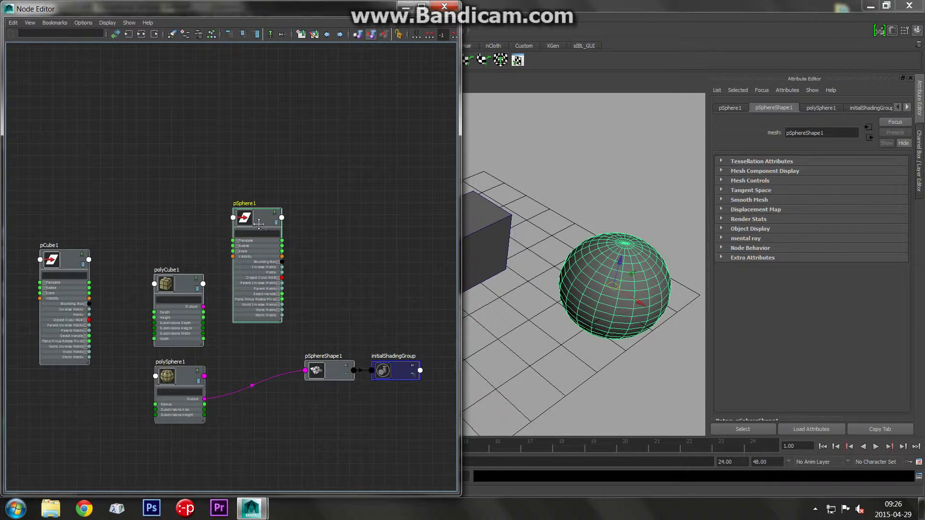
pyautogui.click(329, 371)
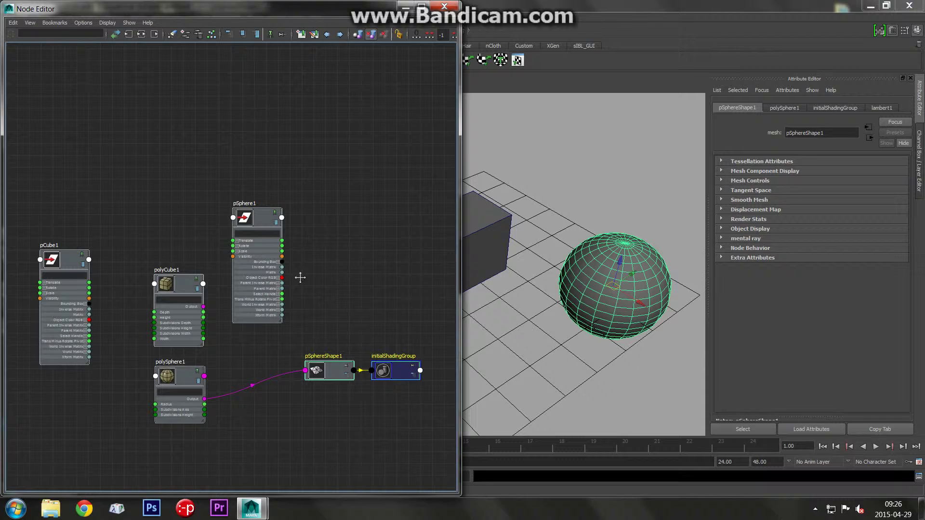
pyautogui.click(172, 33)
pyautogui.moveTo(212, 324); pyautogui.dragTo(228, 250, button='middle')
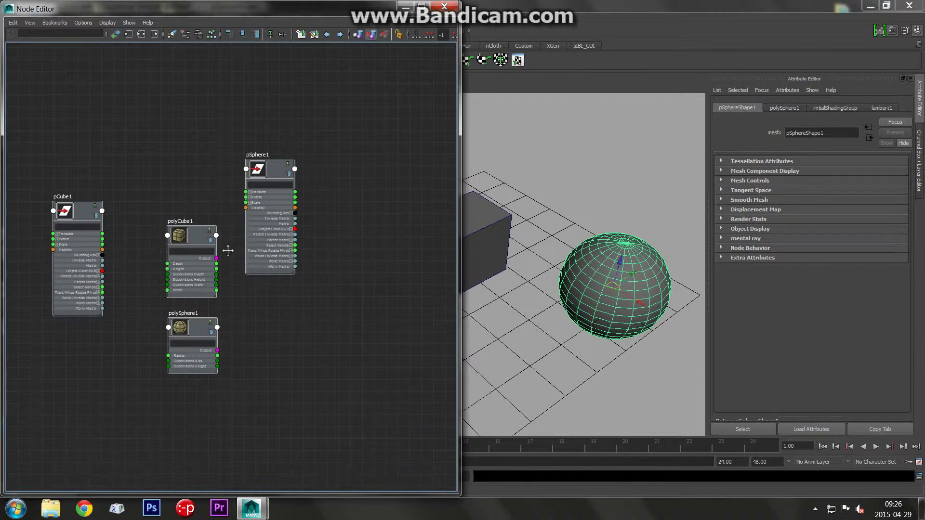
# Create a multiplyDivide node with Tab and place it beside pSphere1.
pyautogui.press('Tab')
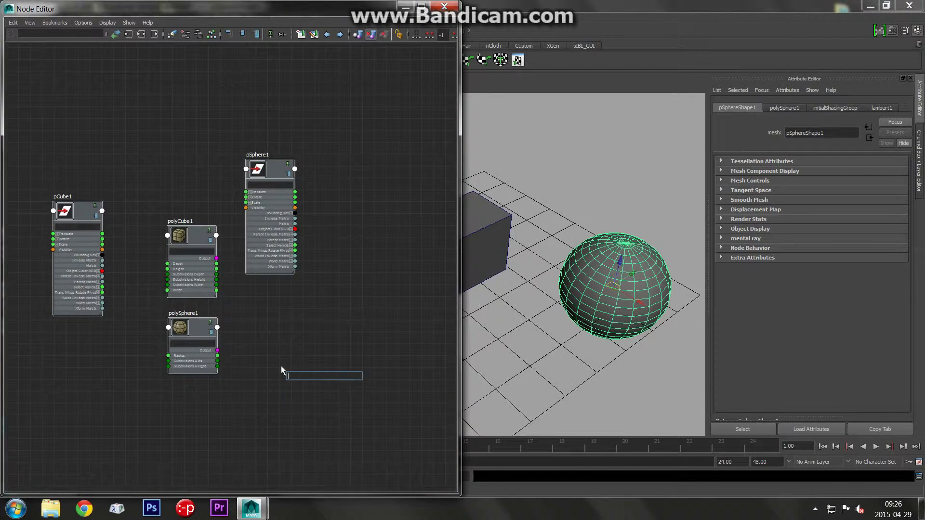
pyautogui.write('multi')
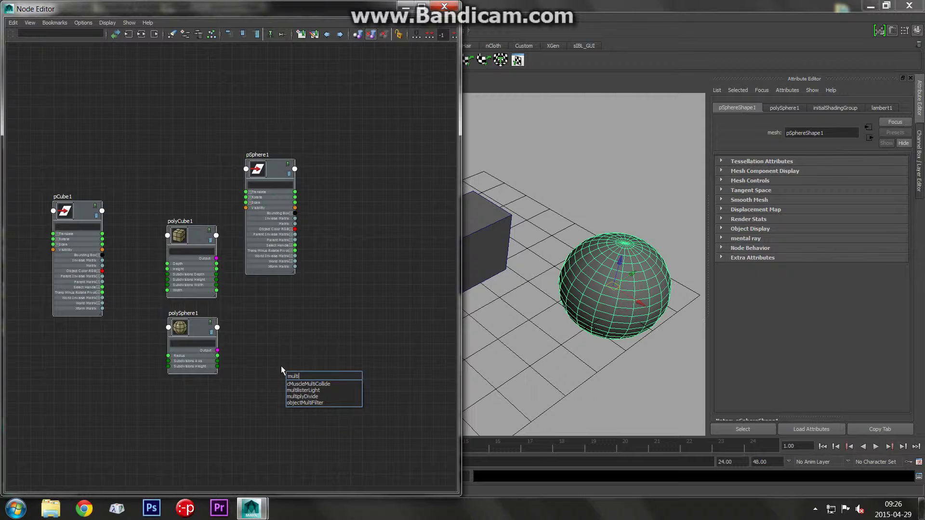
pyautogui.press('Down')
pyautogui.press('Down')
pyautogui.press('Down')
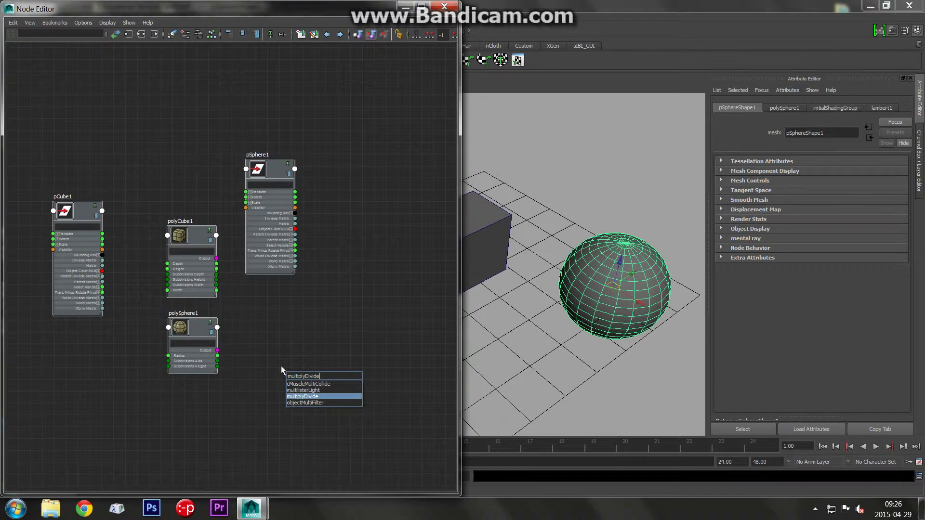
pyautogui.press('Return')
pyautogui.click(327, 380)
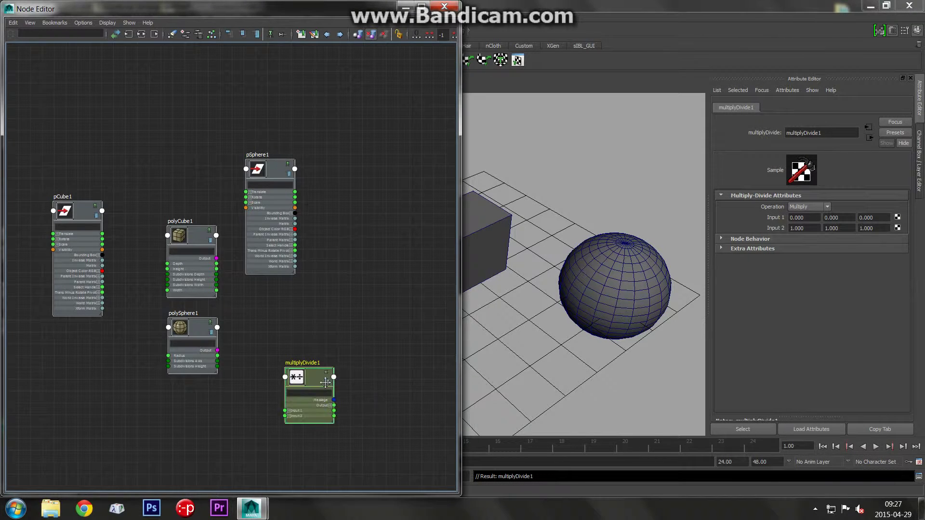
pyautogui.moveTo(322, 371); pyautogui.dragTo(361, 275)
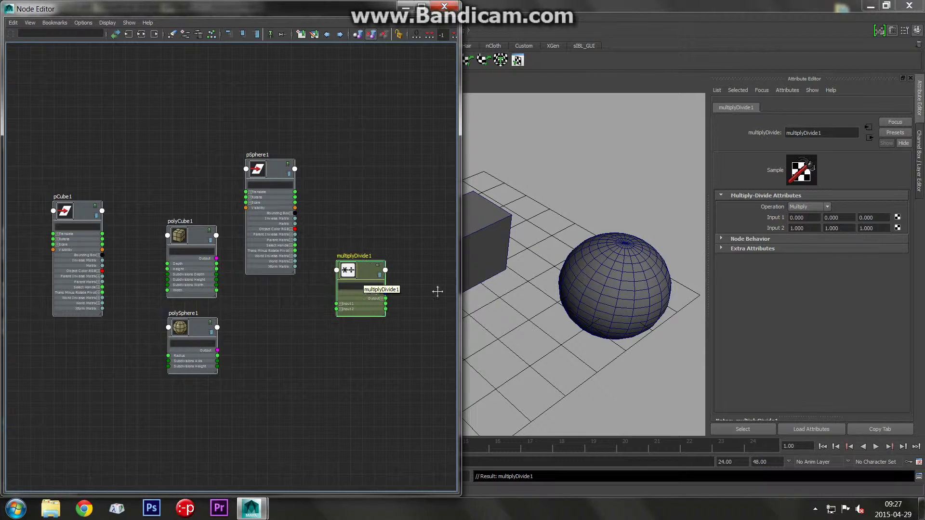
# Set multiplyDivide1's Input 2 X to 0.5.
pyautogui.click(809, 226)
pyautogui.write('0')
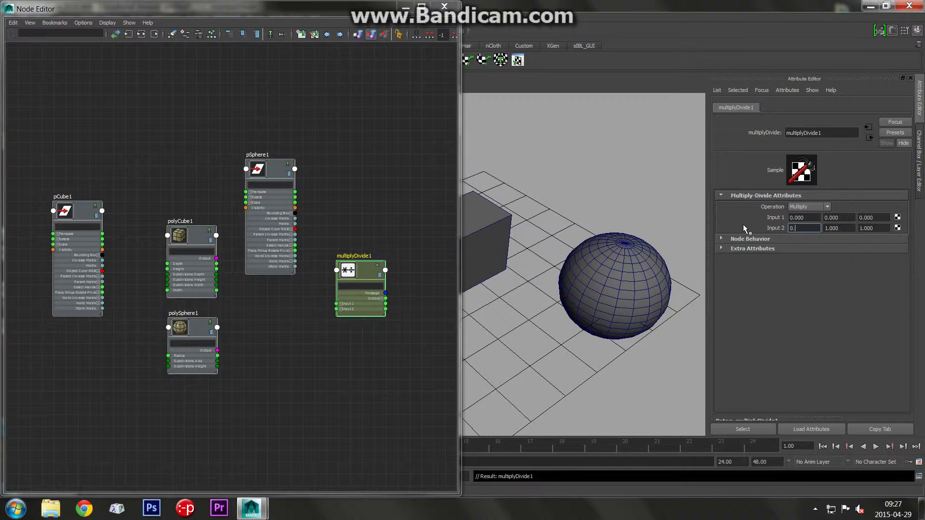
pyautogui.write('.5')
pyautogui.press('Return')
# Set multiplyDivide1's Input 2 Y to 0.330 and bring the node into view.
pyautogui.click(838, 228)
pyautogui.write('0.')
pyautogui.write('330')
pyautogui.moveTo(382, 264); pyautogui.dragTo(382, 213)
pyautogui.scroll(3, 386, 237)
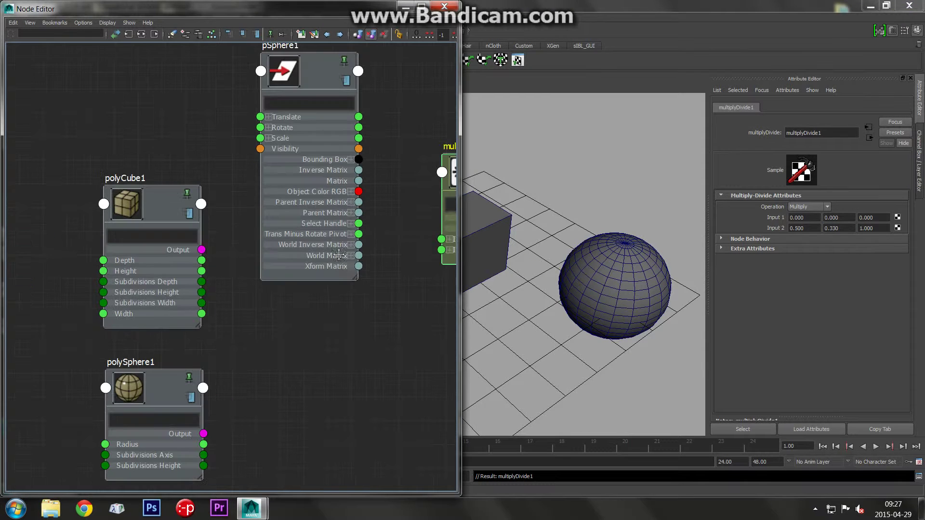
pyautogui.keyDown('alt'); pyautogui.moveTo(389, 237); pyautogui.dragTo(249, 242, button='middle'); pyautogui.keyUp('alt')
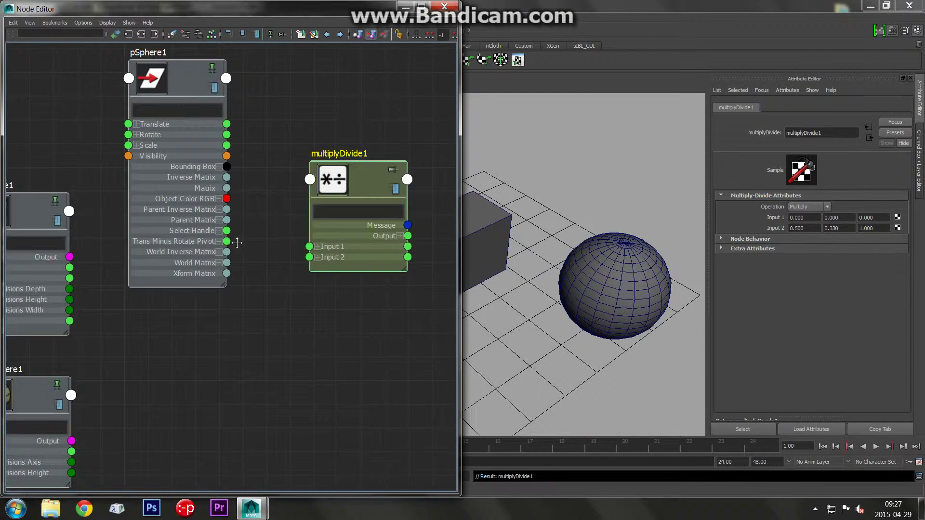
# Split multiplyDivide1's Input 1, Input 2 and Output into X, Y, Z channels.
pyautogui.click(309, 245)
pyautogui.click(308, 288)
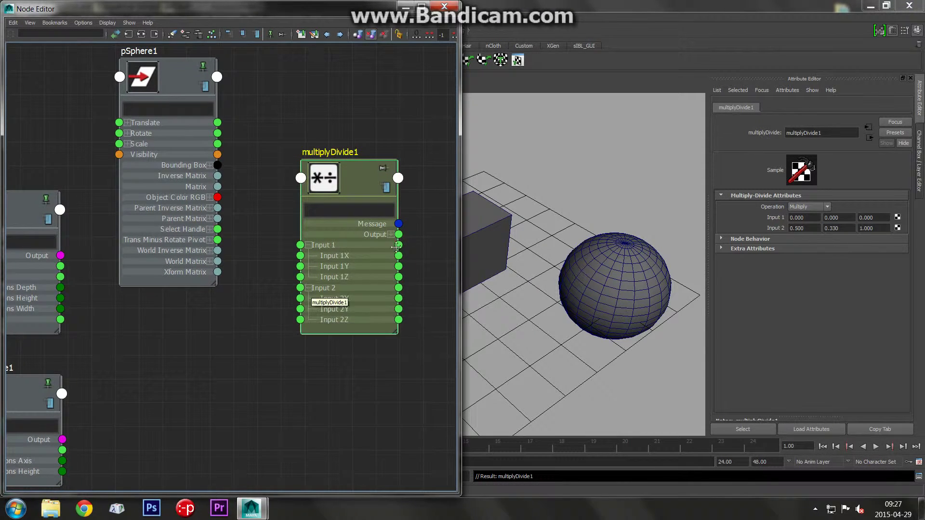
pyautogui.click(392, 234)
pyautogui.scroll(-3, 231, 236)
pyautogui.moveTo(123, 246)
pyautogui.keyDown('alt'); pyautogui.mouseDown(button='middle')
pyautogui.moveTo(154, 198)
pyautogui.moveTo(174, 203)
pyautogui.mouseUp(button='middle'); pyautogui.keyUp('alt')
pyautogui.moveTo(175, 203); pyautogui.dragTo(168, 168)
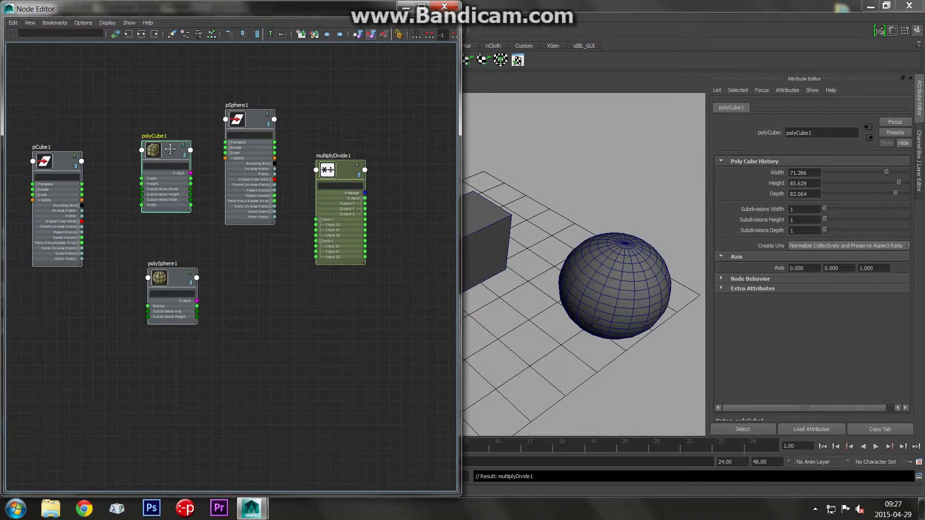
# Select the cube's top face in face mode and start extruding it.
pyautogui.keyDown('alt'); pyautogui.moveTo(536, 282); pyautogui.dragTo(597, 294, button='middle'); pyautogui.keyUp('alt')
pyautogui.click(549, 245)
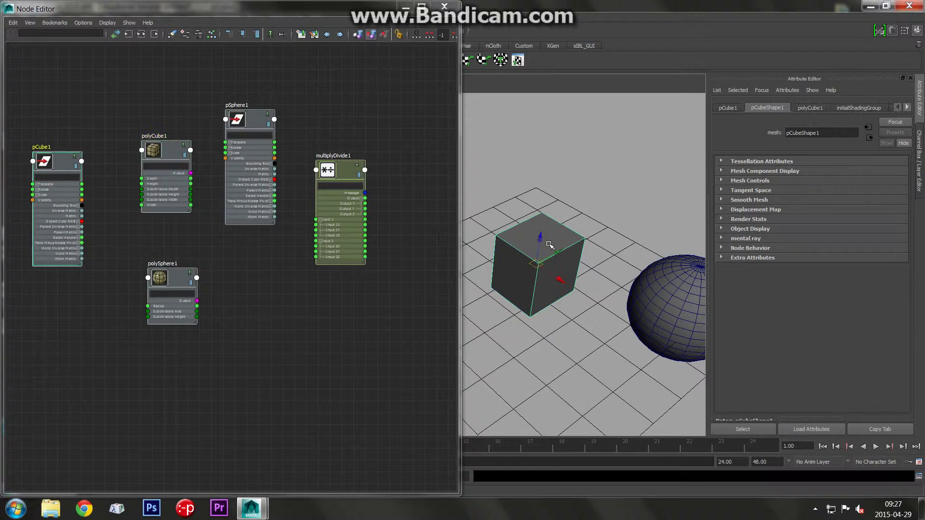
pyautogui.moveTo(549, 245); pyautogui.dragTo(550, 263, button='right')
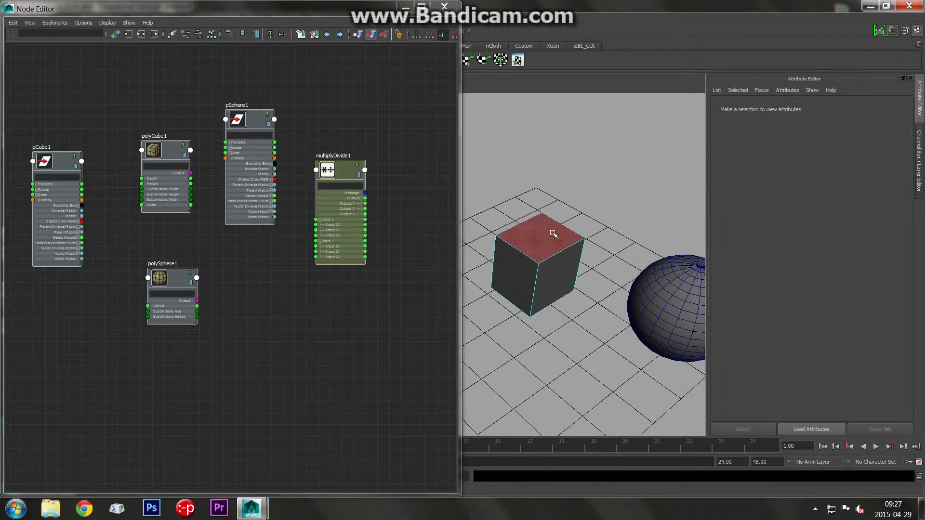
pyautogui.click(555, 230)
pyautogui.keyDown('shift'); pyautogui.moveTo(555, 230); pyautogui.dragTo(548, 221, button='right'); pyautogui.keyUp('shift')
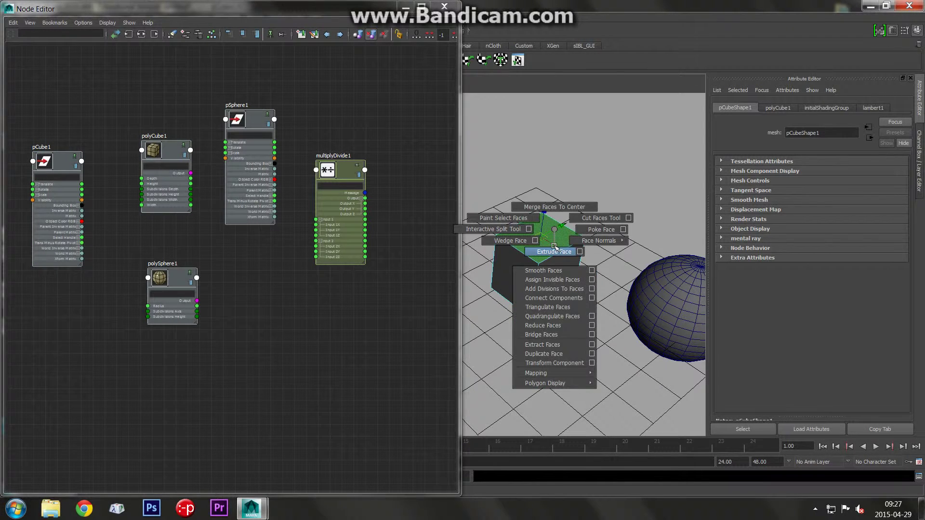
# Extrude the cube's top face upward with polyExtrudeFace1 Local Translate Z set to 15.
pyautogui.moveTo(548, 221); pyautogui.dragTo(549, 159)
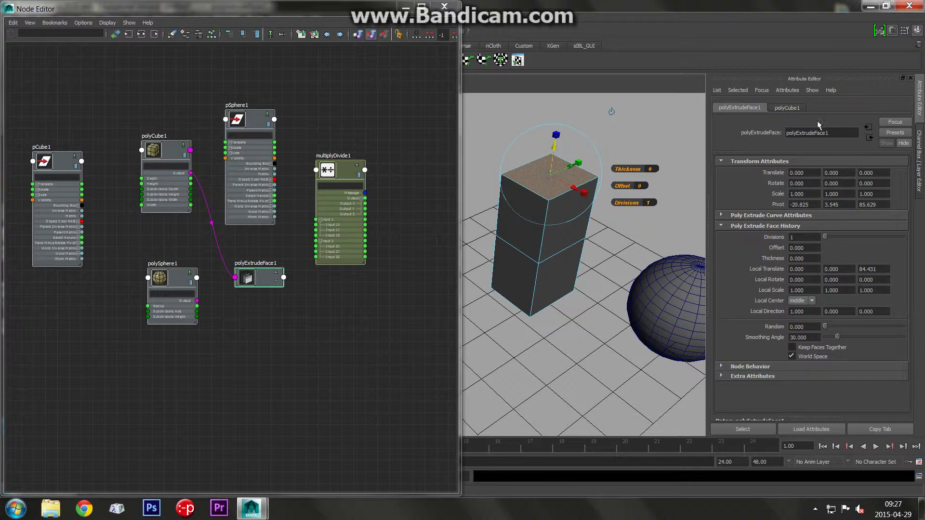
pyautogui.click(920, 136)
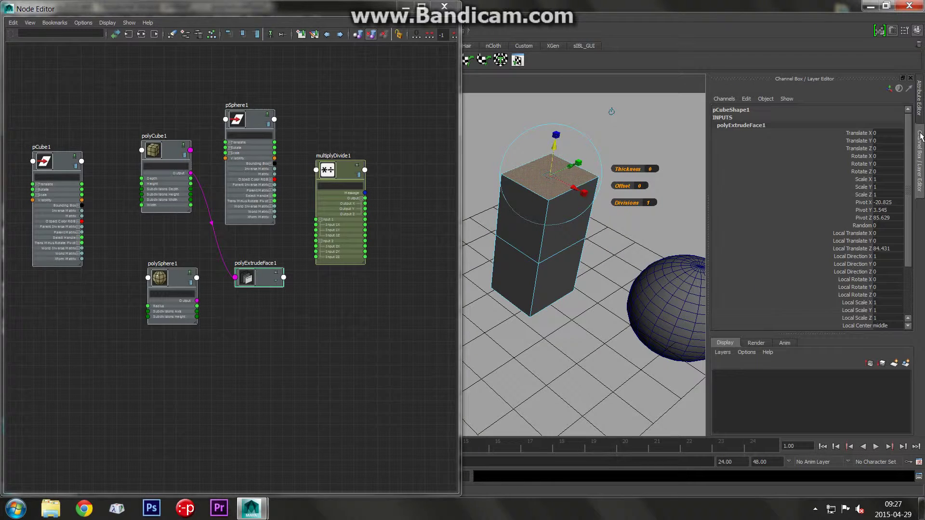
pyautogui.click(858, 249)
pyautogui.moveTo(625, 184); pyautogui.dragTo(550, 203, button='middle')
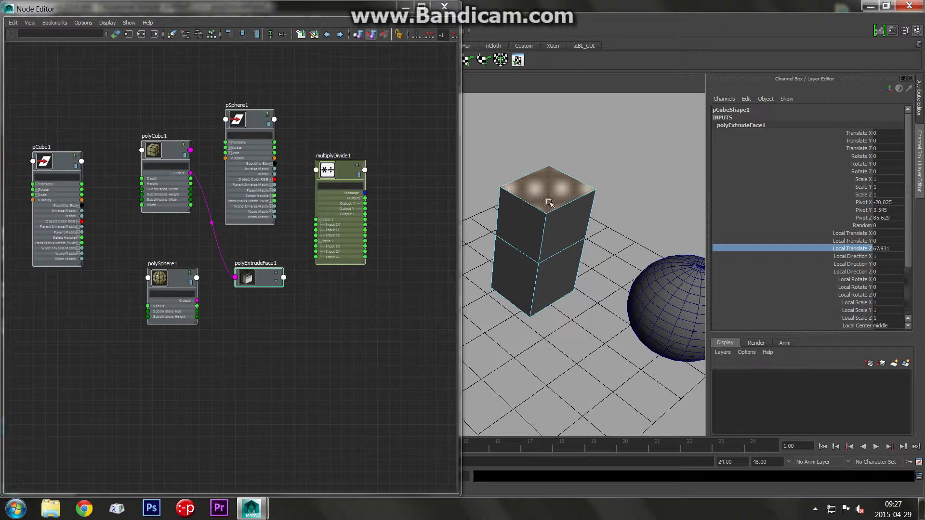
pyautogui.doubleClick(900, 250)
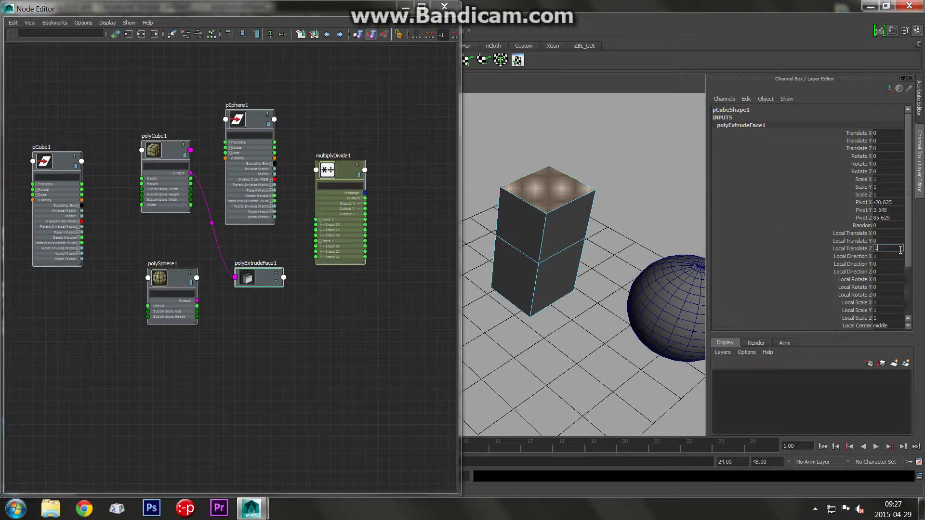
pyautogui.press('Return')
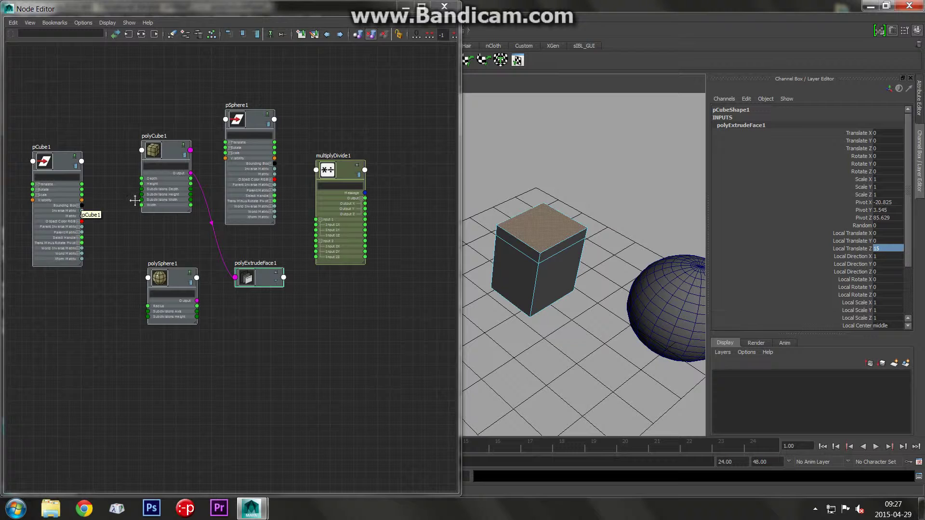
pyautogui.moveTo(355, 289); pyautogui.dragTo(339, 265, button='middle')
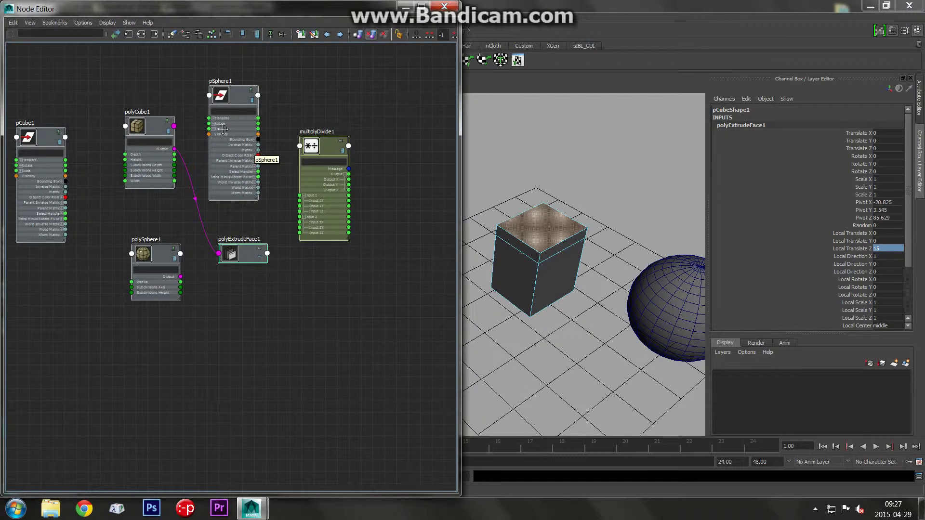
# Place pSphere1 below polySphere1 in the graph and expand its Translate into X, Y, Z.
pyautogui.click(150, 128)
pyautogui.click(155, 264)
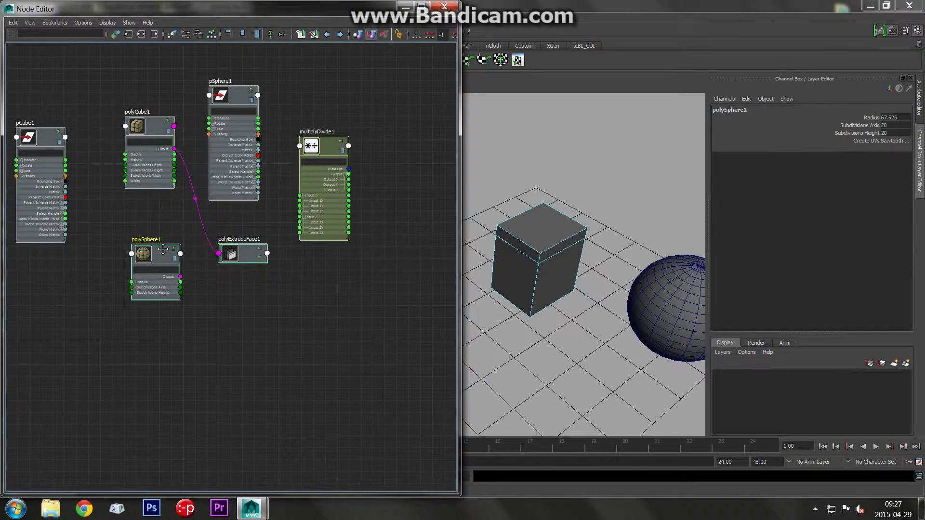
pyautogui.moveTo(231, 131); pyautogui.dragTo(156, 363)
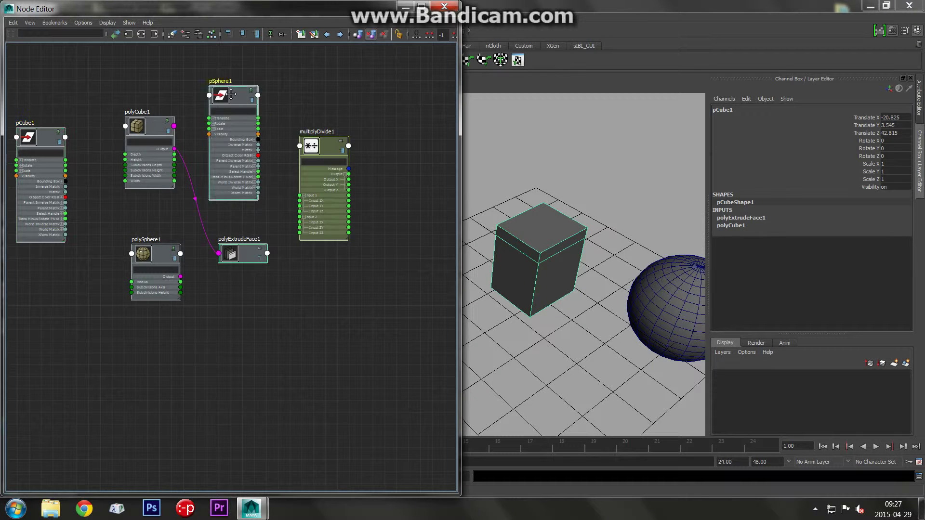
pyautogui.scroll(3, 183, 233)
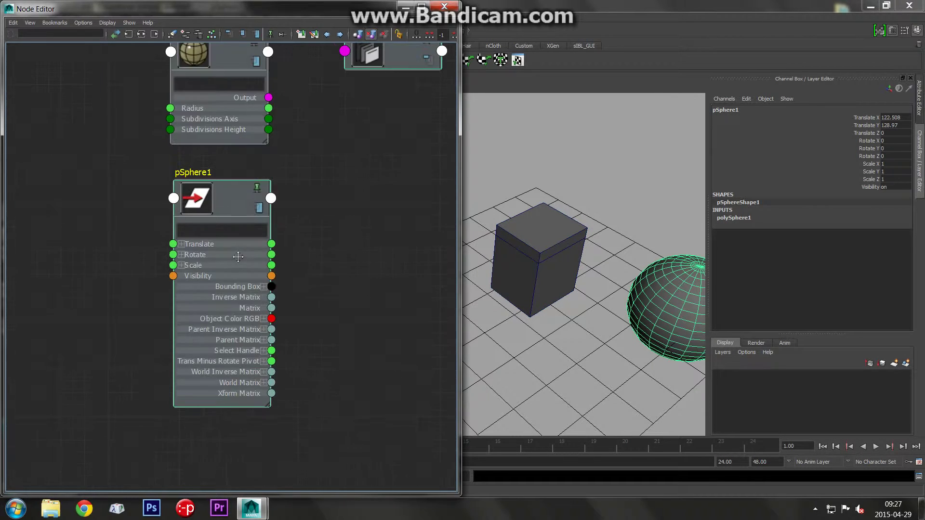
pyautogui.scroll(3, 184, 233)
pyautogui.click(130, 222)
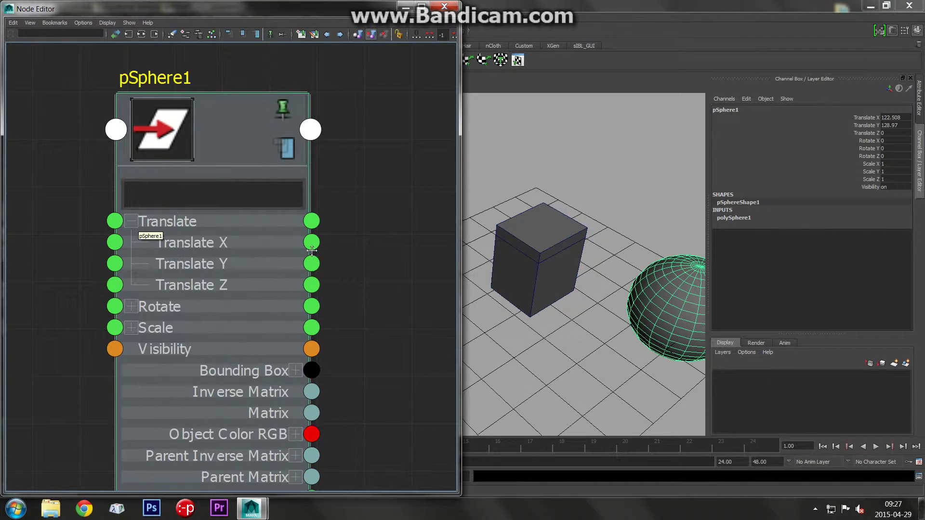
pyautogui.scroll(-3, 312, 248)
pyautogui.scroll(-3, 338, 252)
pyautogui.press('f')
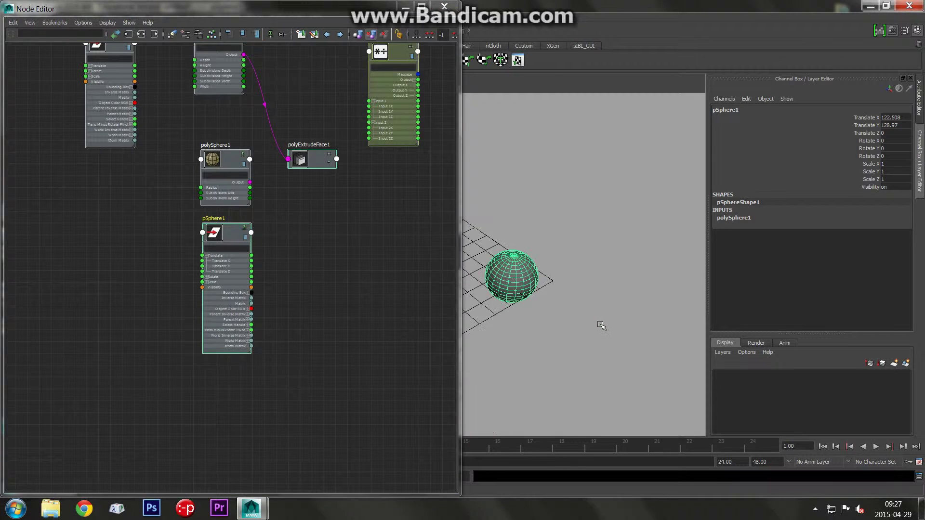
# Set the sphere's Translate Y to 28.979 so it sits beside the cube.
pyautogui.click(626, 217)
pyautogui.click(923, 112)
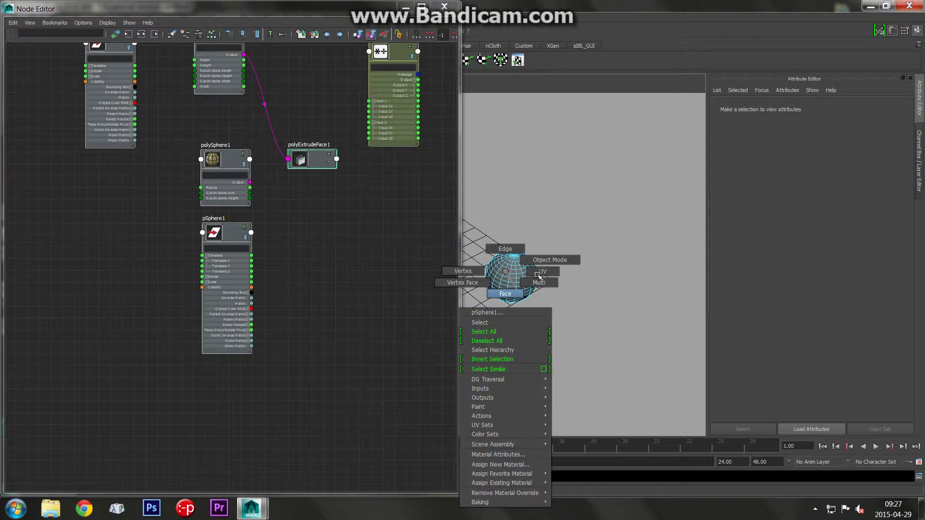
pyautogui.moveTo(505, 272); pyautogui.dragTo(535, 263, button='right')
pyautogui.click(511, 275)
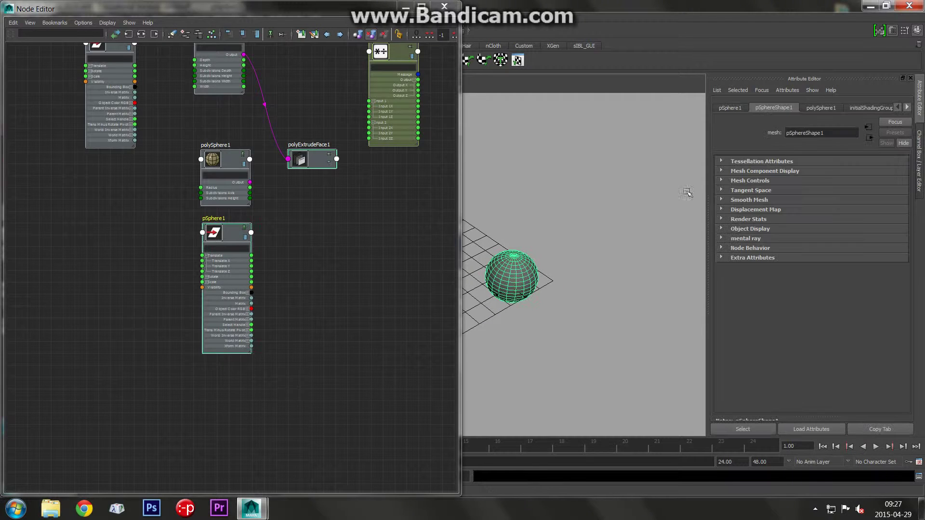
pyautogui.click(731, 109)
pyautogui.moveTo(845, 173); pyautogui.dragTo(797, 174)
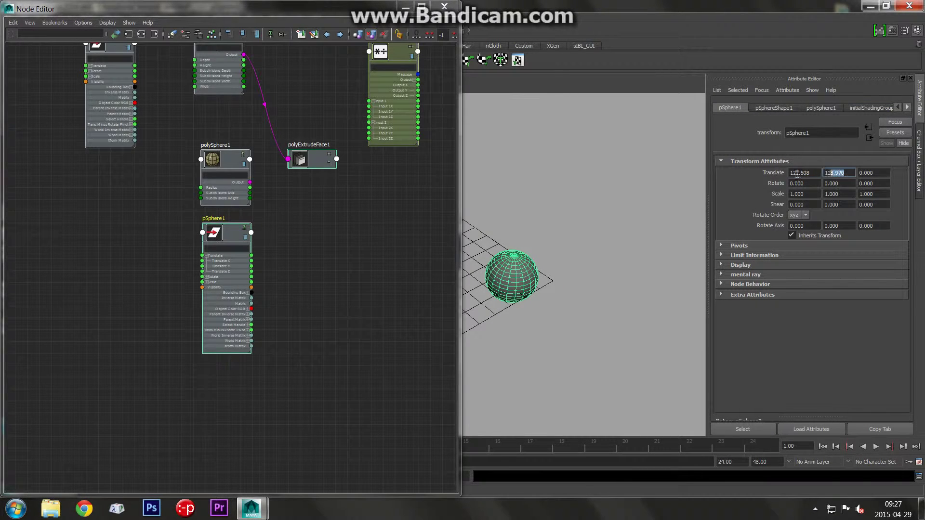
pyautogui.click(882, 177)
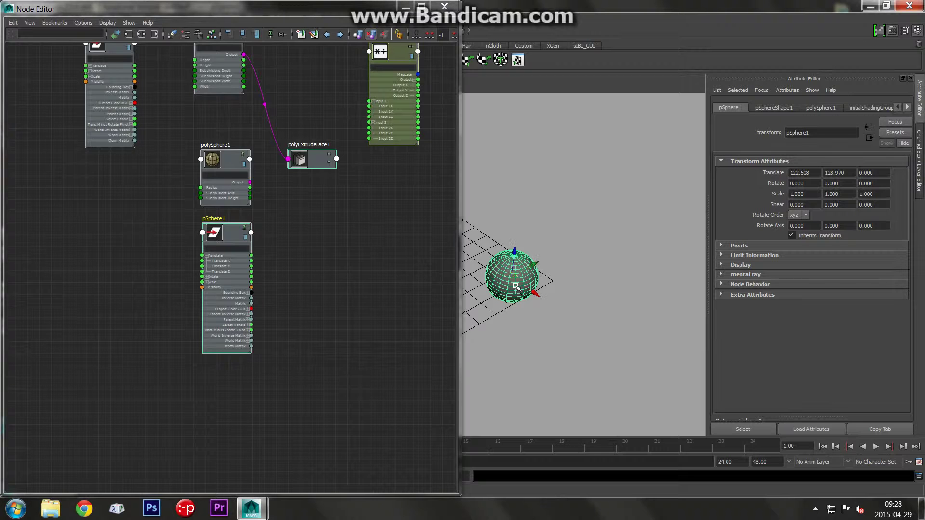
pyautogui.moveTo(523, 271)
pyautogui.mouseDown()
pyautogui.moveTo(525, 289)
pyautogui.moveTo(609, 263)
pyautogui.mouseUp()
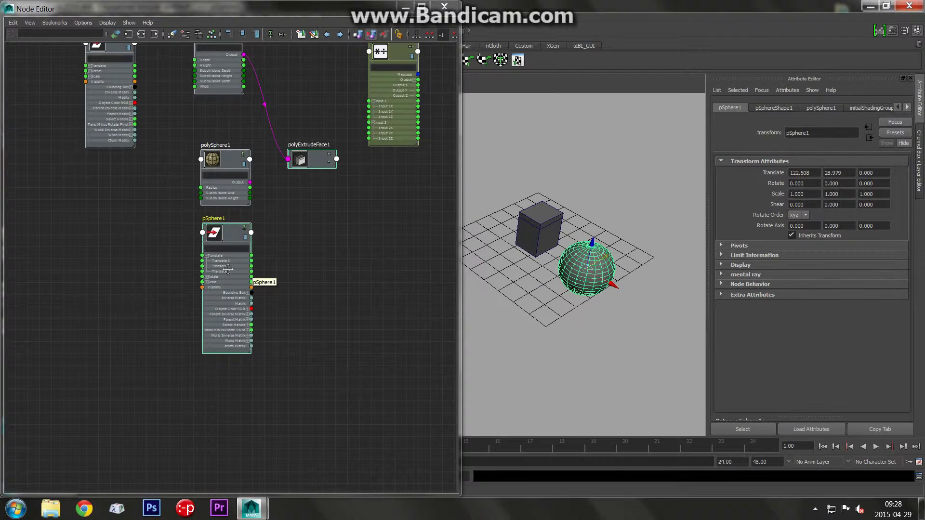
pyautogui.keyDown('alt'); pyautogui.moveTo(273, 213); pyautogui.dragTo(254, 270, button='middle'); pyautogui.keyUp('alt')
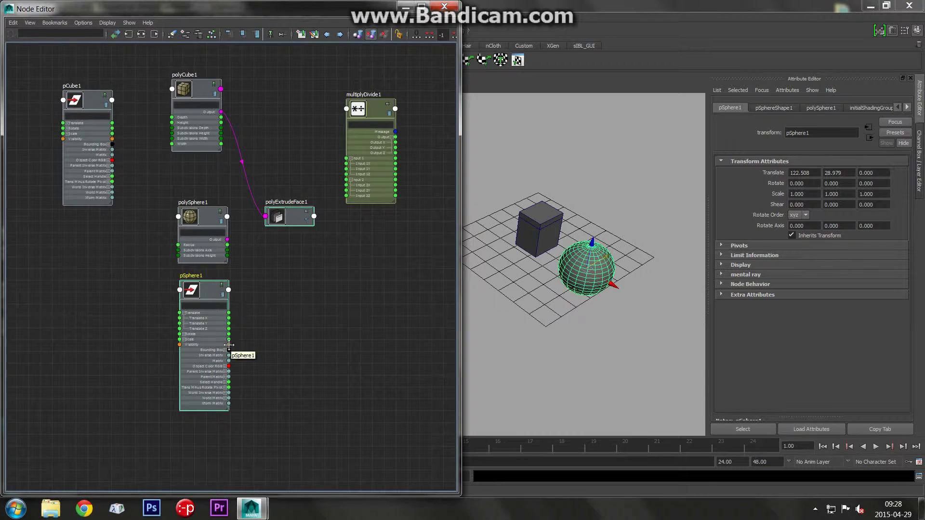
# Connect pSphere1 Translate Y to multiplyDivide1 Input 1X and place polyExtrudeFace1 beside polyCube1.
pyautogui.moveTo(229, 323); pyautogui.dragTo(342, 164)
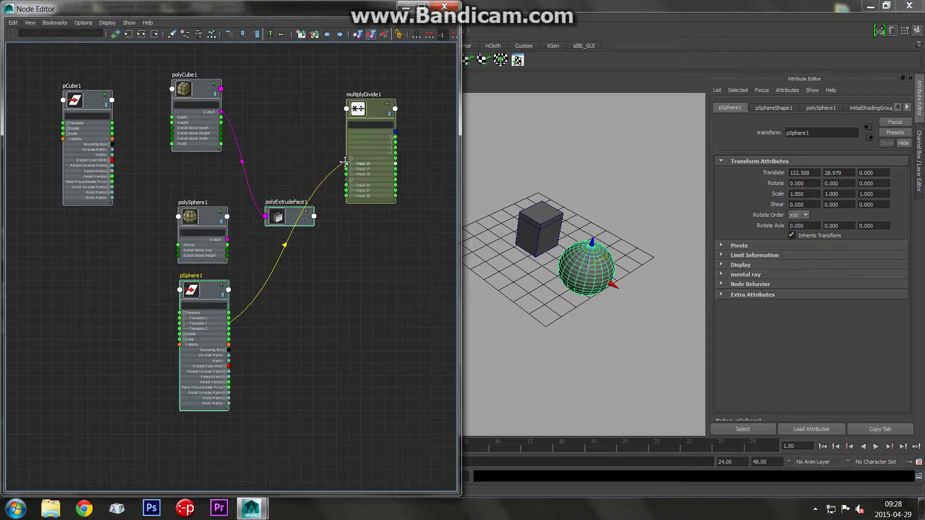
pyautogui.moveTo(345, 162); pyautogui.dragTo(345, 163)
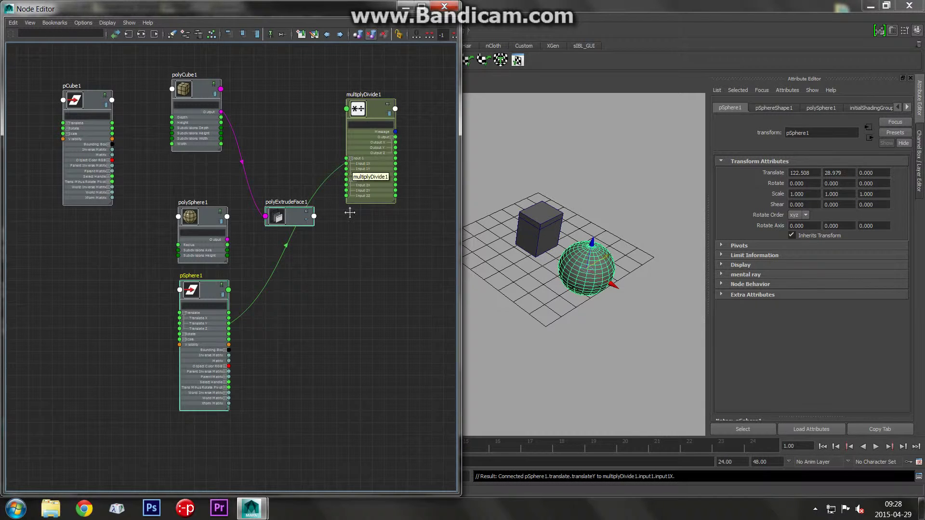
pyautogui.keyDown('alt'); pyautogui.moveTo(350, 212); pyautogui.dragTo(363, 232, button='middle'); pyautogui.keyUp('alt')
pyautogui.moveTo(313, 244); pyautogui.dragTo(305, 146)
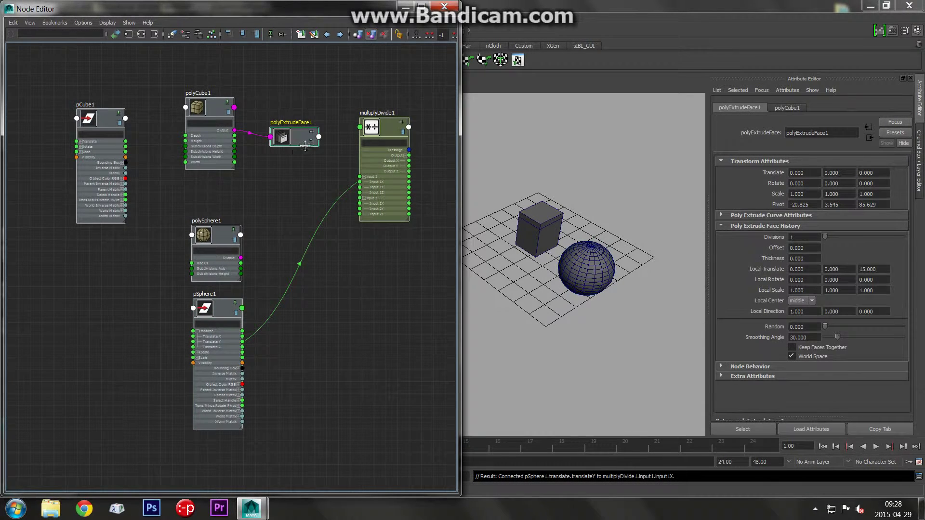
pyautogui.click(310, 142)
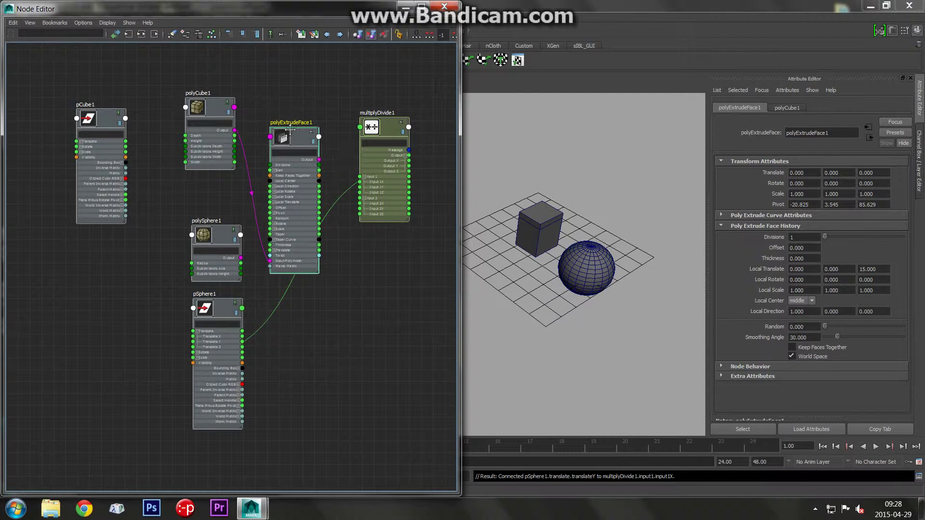
pyautogui.moveTo(291, 129); pyautogui.dragTo(294, 73)
# Connect multiplyDivide1 Output X to polyExtrudeFace1's Local Translate Z.
pyautogui.moveTo(372, 128)
pyautogui.mouseDown()
pyautogui.moveTo(365, 247)
pyautogui.moveTo(346, 251)
pyautogui.mouseUp()
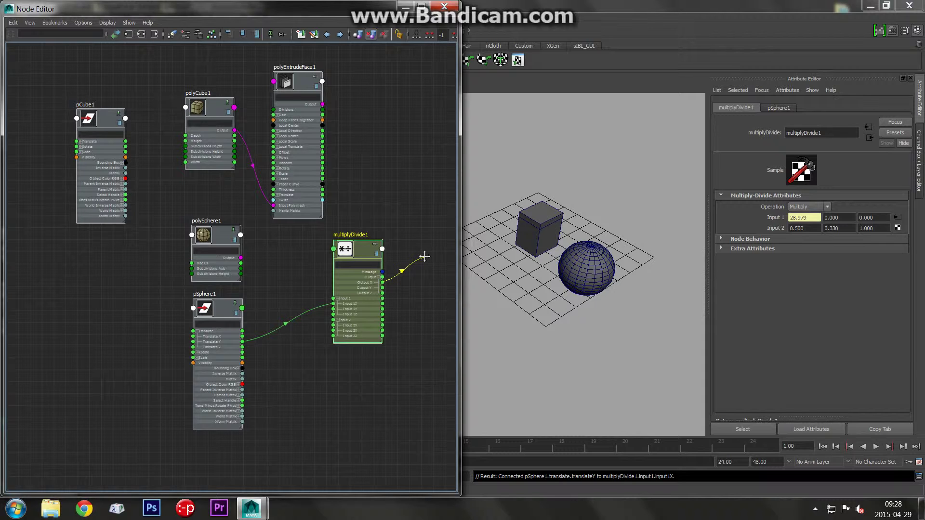
pyautogui.moveTo(425, 257); pyautogui.dragTo(292, 156)
pyautogui.click(277, 146)
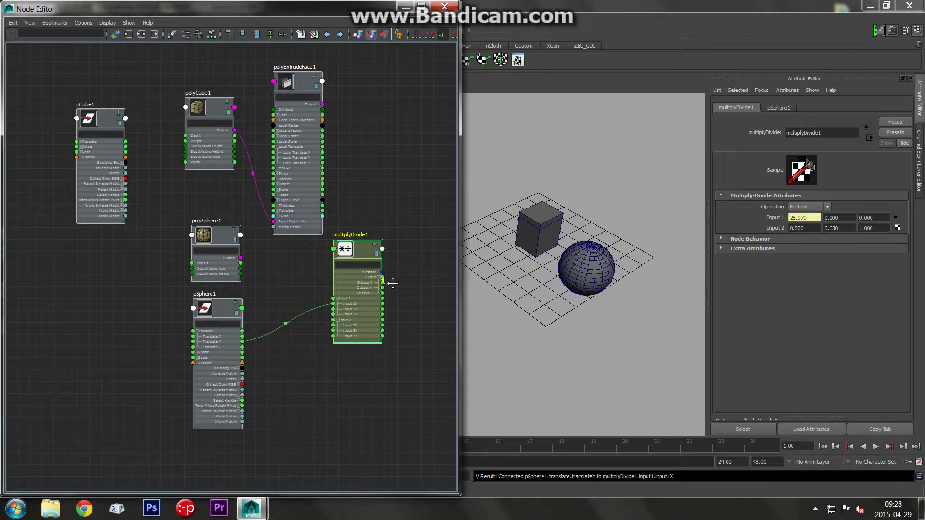
pyautogui.moveTo(383, 278)
pyautogui.mouseDown()
pyautogui.moveTo(271, 176)
pyautogui.moveTo(274, 162)
pyautogui.mouseUp()
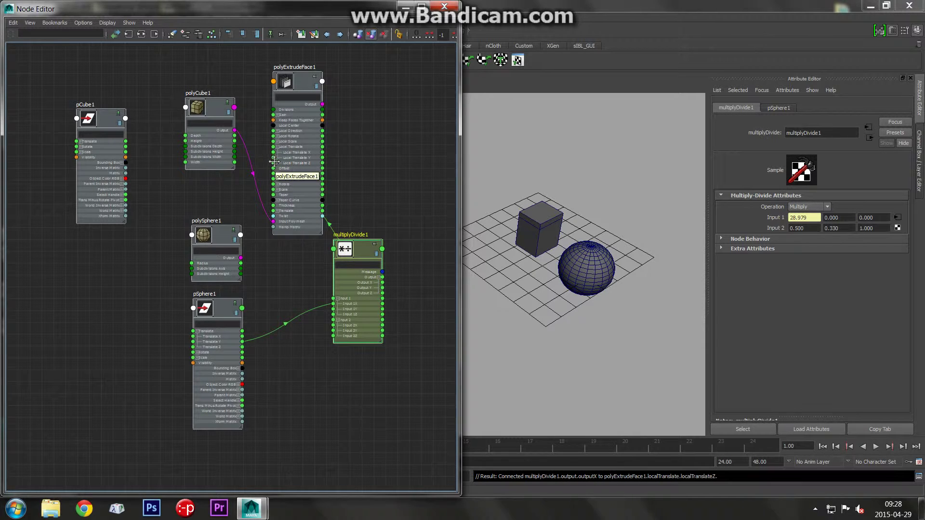
# Move the sphere sideways to test the cube's driven extrusion height.
pyautogui.click(598, 275)
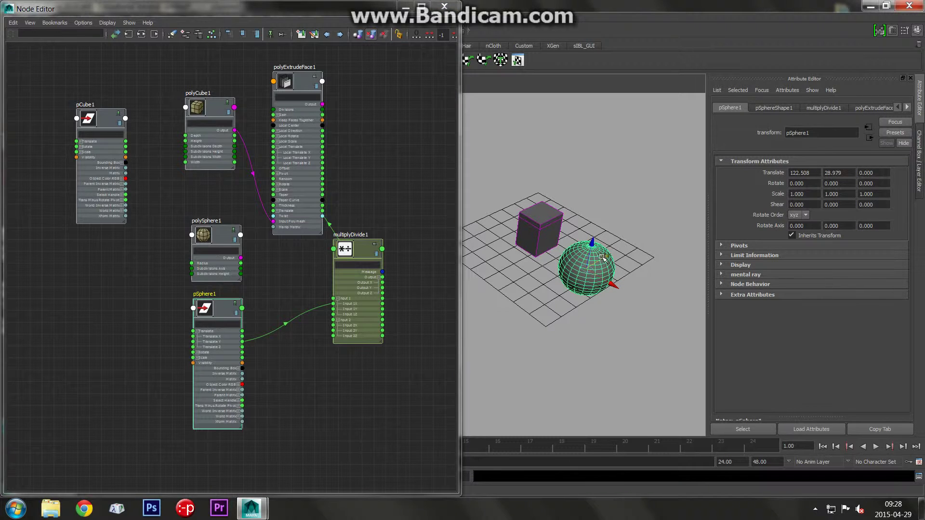
pyautogui.moveTo(601, 257)
pyautogui.mouseDown()
pyautogui.moveTo(656, 243)
pyautogui.moveTo(648, 266)
pyautogui.mouseUp()
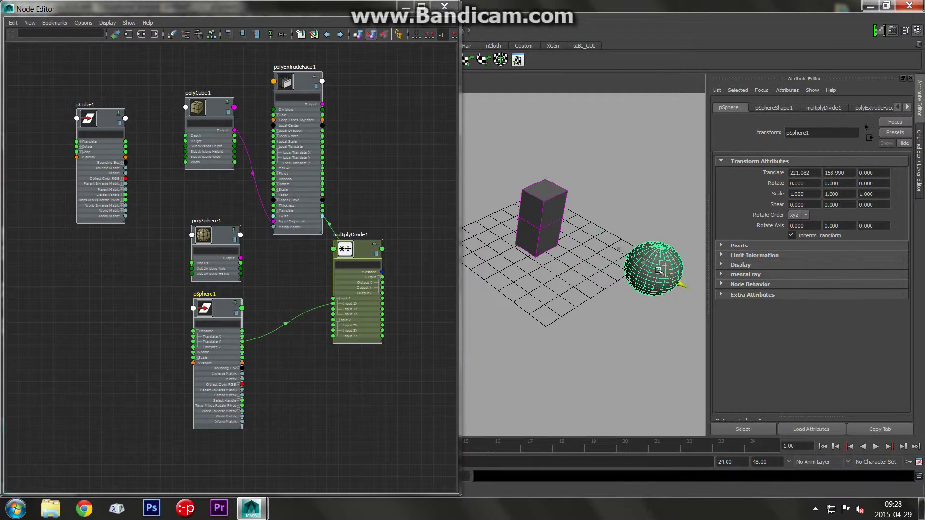
pyautogui.moveTo(327, 247); pyautogui.dragTo(332, 195, button='middle')
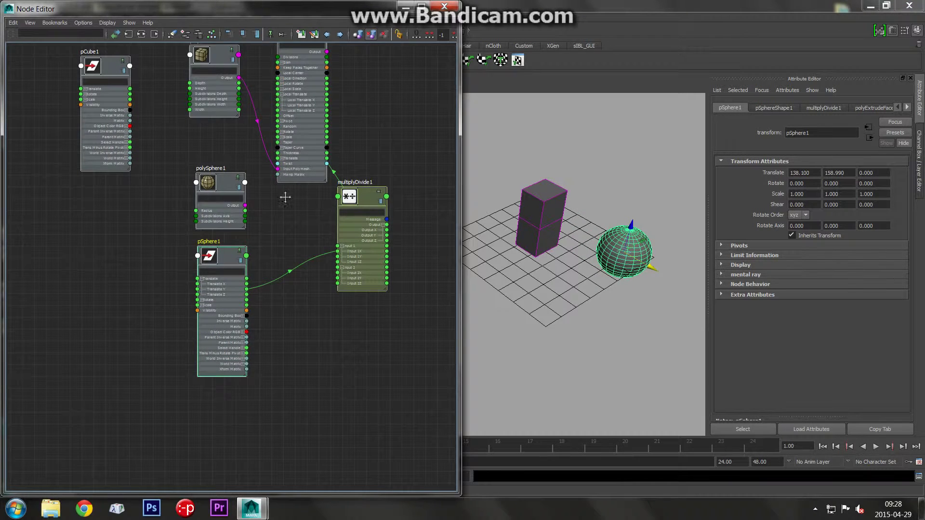
# Connect pSphere1 Translate X to multiplyDivide1 Input 1Y, feeding polySphere1 Radius.
pyautogui.moveTo(208, 189); pyautogui.dragTo(215, 178)
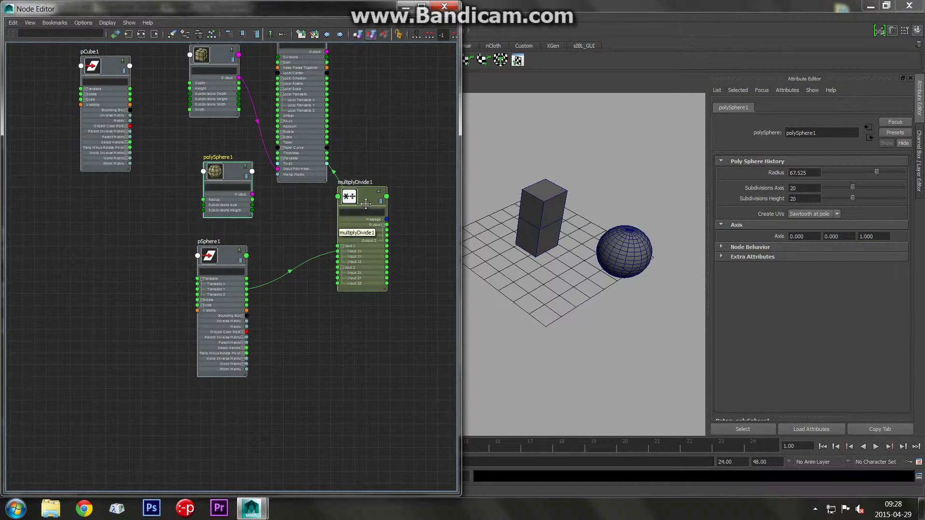
pyautogui.moveTo(315, 195); pyautogui.dragTo(299, 270, button='middle')
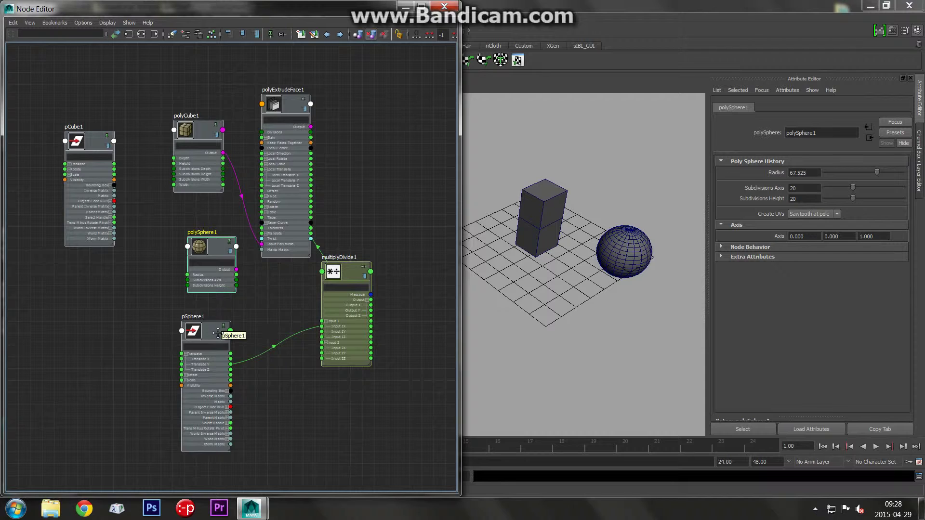
pyautogui.moveTo(230, 379); pyautogui.dragTo(230, 350, button='middle')
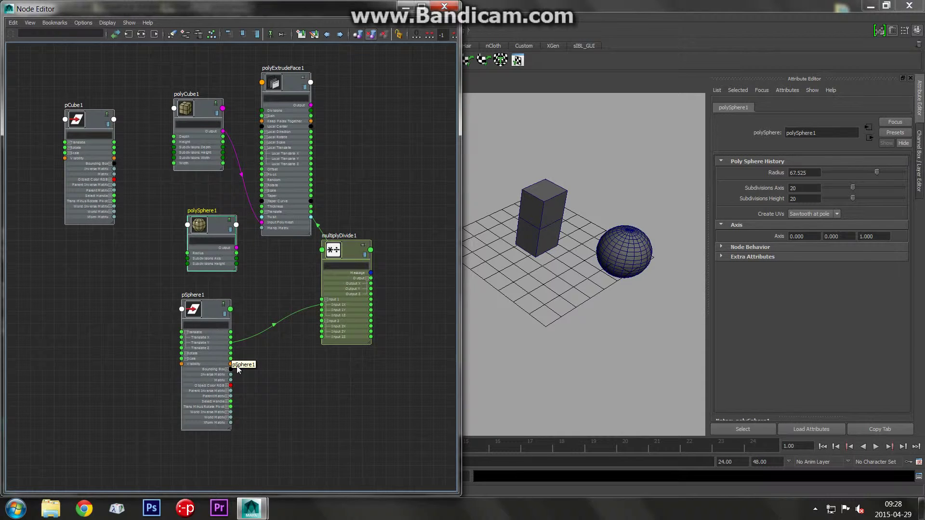
pyautogui.moveTo(230, 337); pyautogui.dragTo(322, 311)
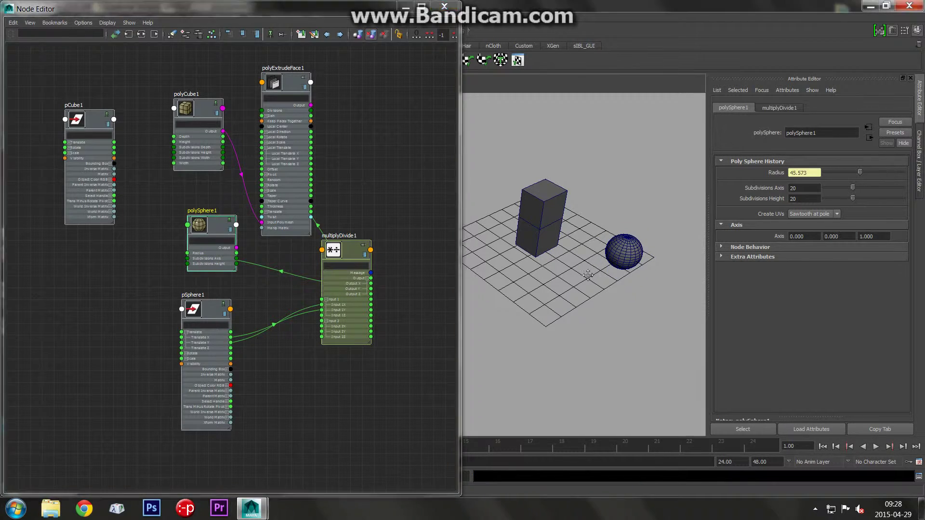
# Move the sphere again to confirm it resizes and stretches the cube.
pyautogui.click(647, 297)
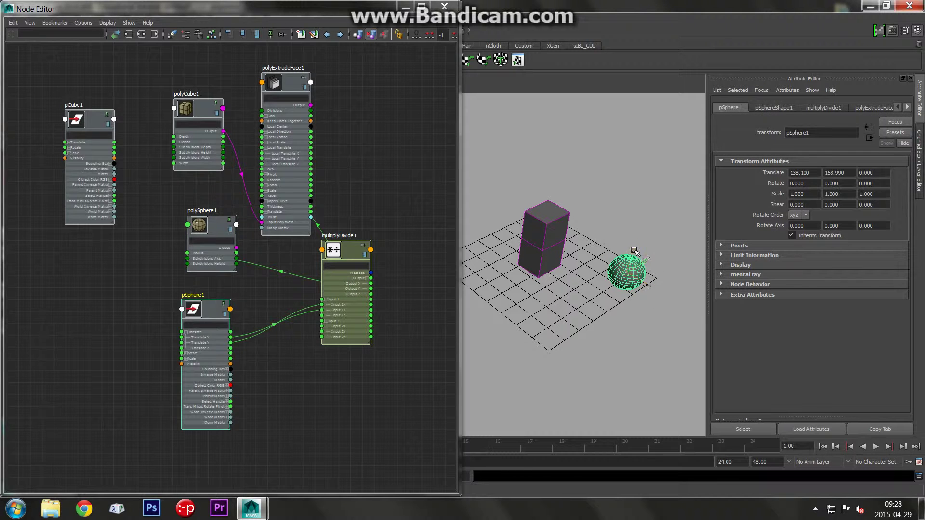
pyautogui.moveTo(622, 321); pyautogui.dragTo(632, 301, button='middle')
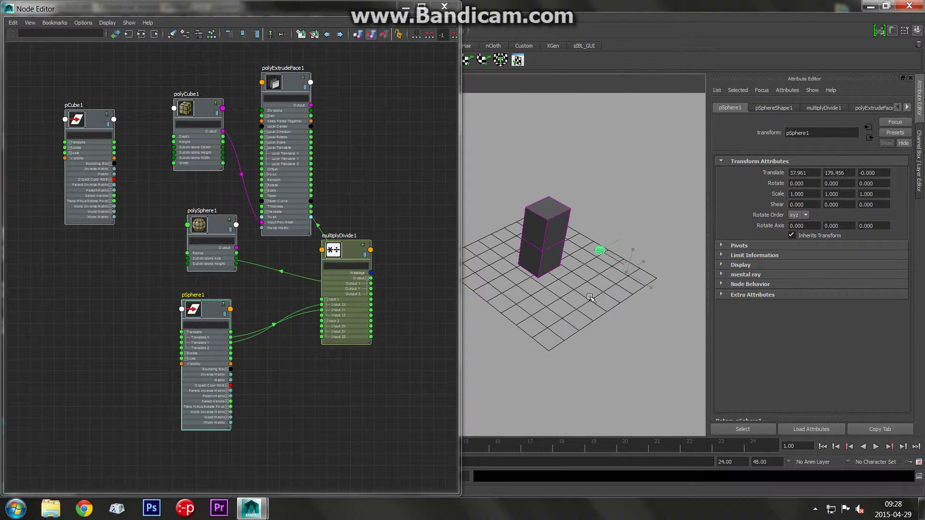
pyautogui.moveTo(592, 330)
pyautogui.mouseDown(button='middle')
pyautogui.moveTo(611, 363)
pyautogui.moveTo(649, 351)
pyautogui.moveTo(635, 309)
pyautogui.moveTo(588, 325)
pyautogui.moveTo(625, 345)
pyautogui.moveTo(629, 320)
pyautogui.mouseUp(button='middle')
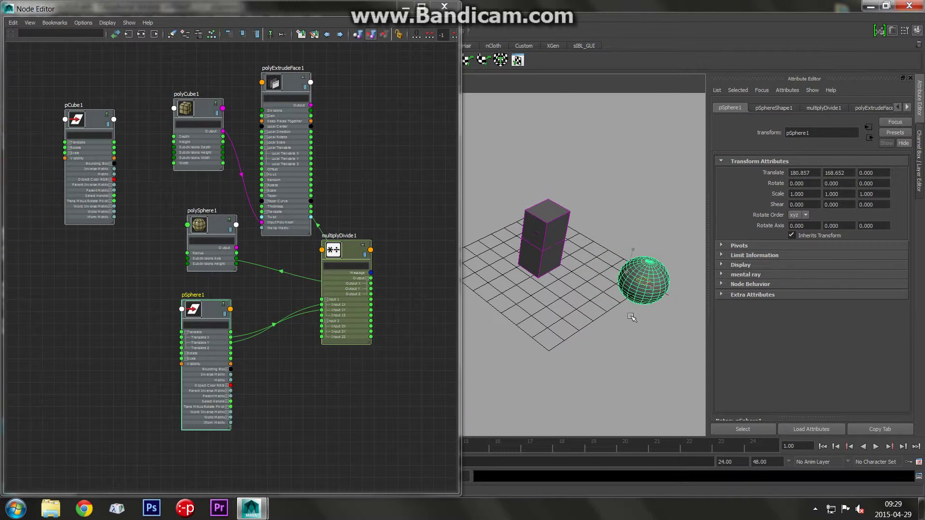
# Review the pSphere1, multiplyDivide1 and polyExtrudeFace1 connections, then close the Node Editor.
pyautogui.keyDown('alt'); pyautogui.moveTo(317, 190); pyautogui.dragTo(351, 392, button='middle'); pyautogui.keyUp('alt')
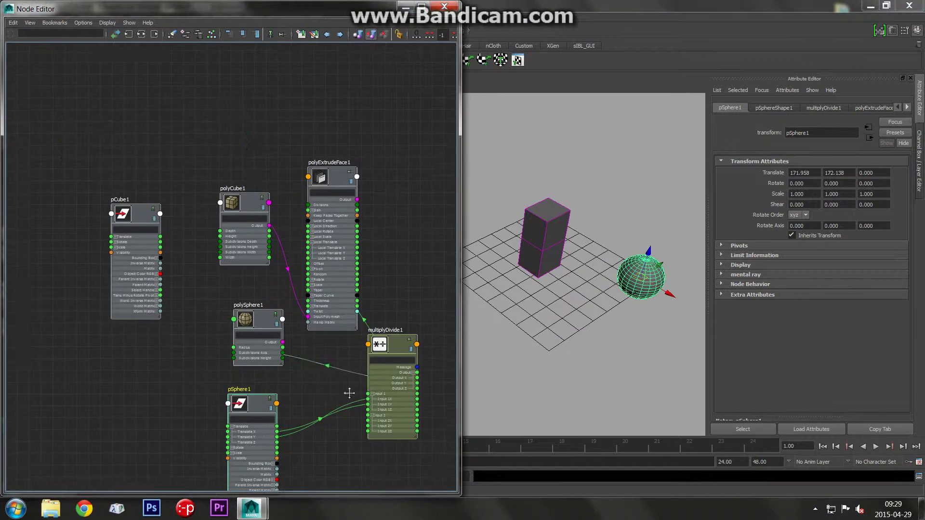
pyautogui.scroll(4, 135, 270)
pyautogui.moveTo(135, 271)
pyautogui.keyDown('alt'); pyautogui.mouseDown(button='middle')
pyautogui.moveTo(337, 285)
pyautogui.moveTo(128, 297)
pyautogui.mouseUp(button='middle'); pyautogui.keyUp('alt')
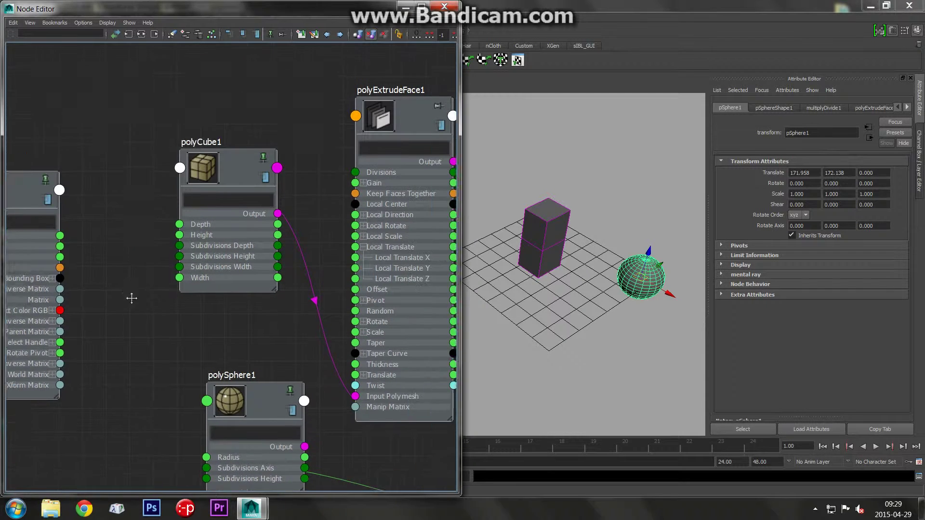
pyautogui.moveTo(230, 310)
pyautogui.keyDown('alt'); pyautogui.mouseDown(button='middle')
pyautogui.moveTo(163, 340)
pyautogui.moveTo(164, 320)
pyautogui.mouseUp(button='middle'); pyautogui.keyUp('alt')
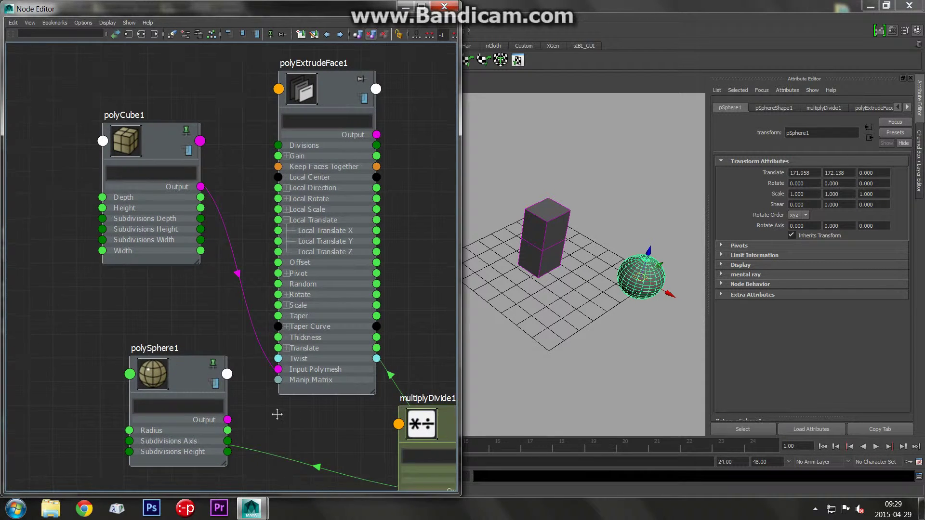
pyautogui.moveTo(275, 413)
pyautogui.keyDown('alt'); pyautogui.mouseDown(button='middle')
pyautogui.moveTo(192, 202)
pyautogui.moveTo(208, 153)
pyautogui.mouseUp(button='middle'); pyautogui.keyUp('alt')
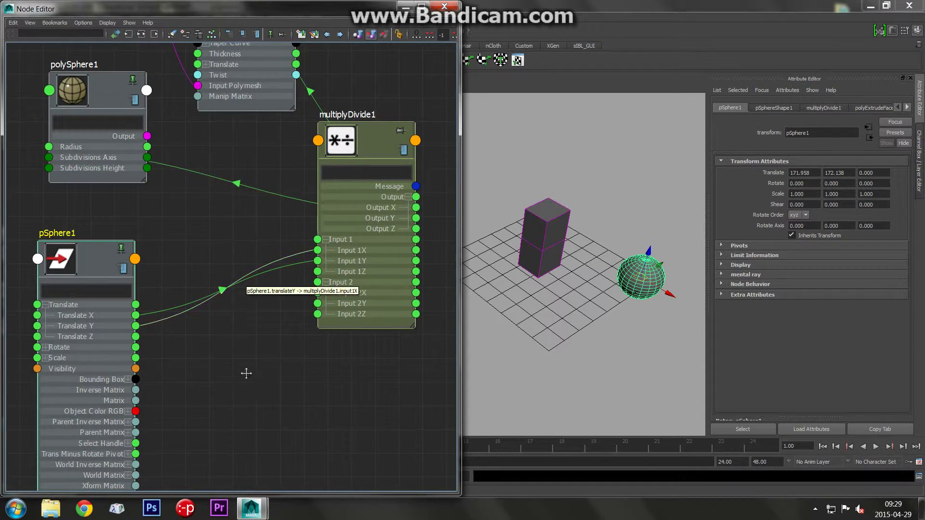
pyautogui.moveTo(229, 405)
pyautogui.keyDown('alt'); pyautogui.mouseDown(button='middle')
pyautogui.moveTo(260, 209)
pyautogui.moveTo(259, 315)
pyautogui.mouseUp(button='middle'); pyautogui.keyUp('alt')
pyautogui.scroll(-2, 259, 318)
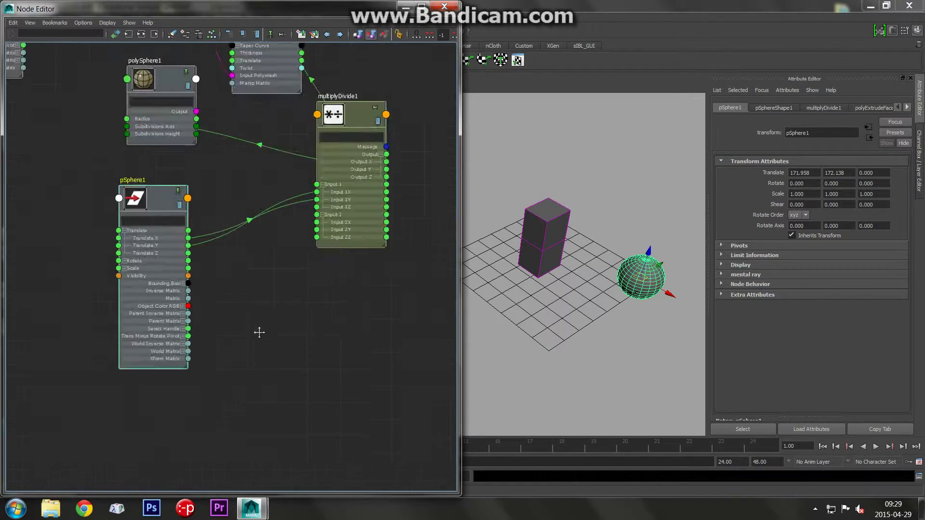
pyautogui.scroll(-4, 270, 322)
pyautogui.click(444, 5)
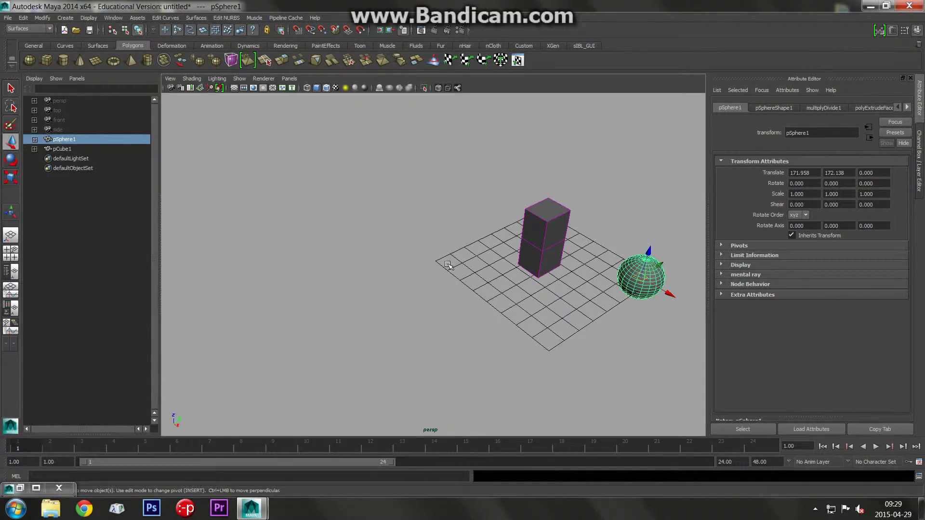
# Drag the sphere to Translate 195.787, 158.458, 0, enlarging it beside the taller cube.
pyautogui.moveTo(449, 266)
pyautogui.keyDown('alt'); pyautogui.mouseDown()
pyautogui.moveTo(404, 281)
pyautogui.moveTo(614, 264)
pyautogui.moveTo(526, 287)
pyautogui.moveTo(471, 287)
pyautogui.mouseUp(); pyautogui.keyUp('alt')
pyautogui.moveTo(471, 287)
pyautogui.keyDown('alt'); pyautogui.mouseDown(button='middle')
pyautogui.moveTo(462, 302)
pyautogui.moveTo(356, 303)
pyautogui.mouseUp(button='middle'); pyautogui.keyUp('alt')
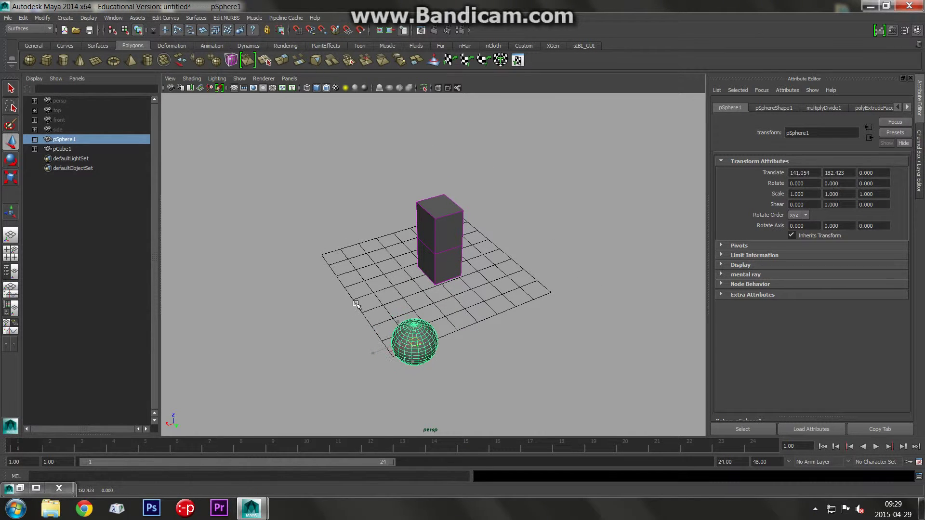
pyautogui.moveTo(362, 272)
pyautogui.mouseDown(button='middle')
pyautogui.moveTo(337, 327)
pyautogui.moveTo(391, 361)
pyautogui.moveTo(353, 265)
pyautogui.moveTo(306, 273)
pyautogui.moveTo(325, 316)
pyautogui.moveTo(364, 315)
pyautogui.moveTo(357, 270)
pyautogui.moveTo(321, 307)
pyautogui.mouseUp(button='middle')
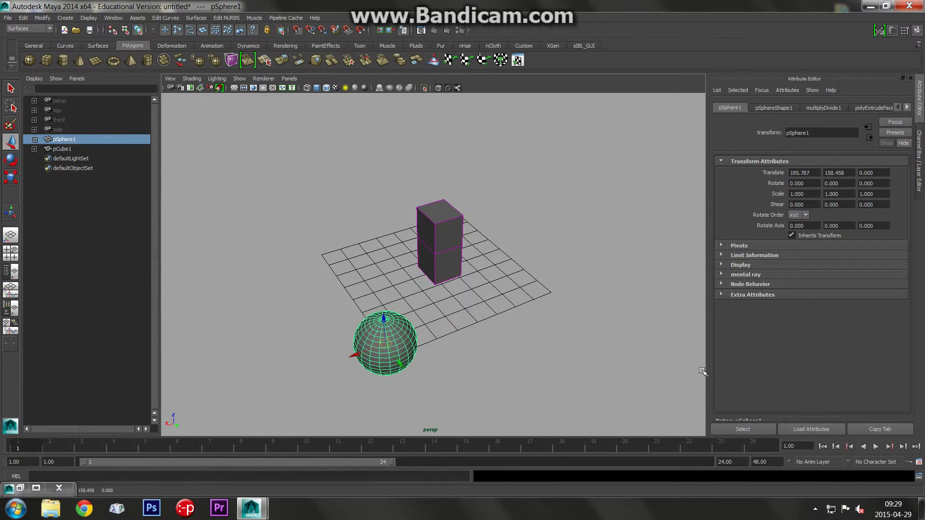